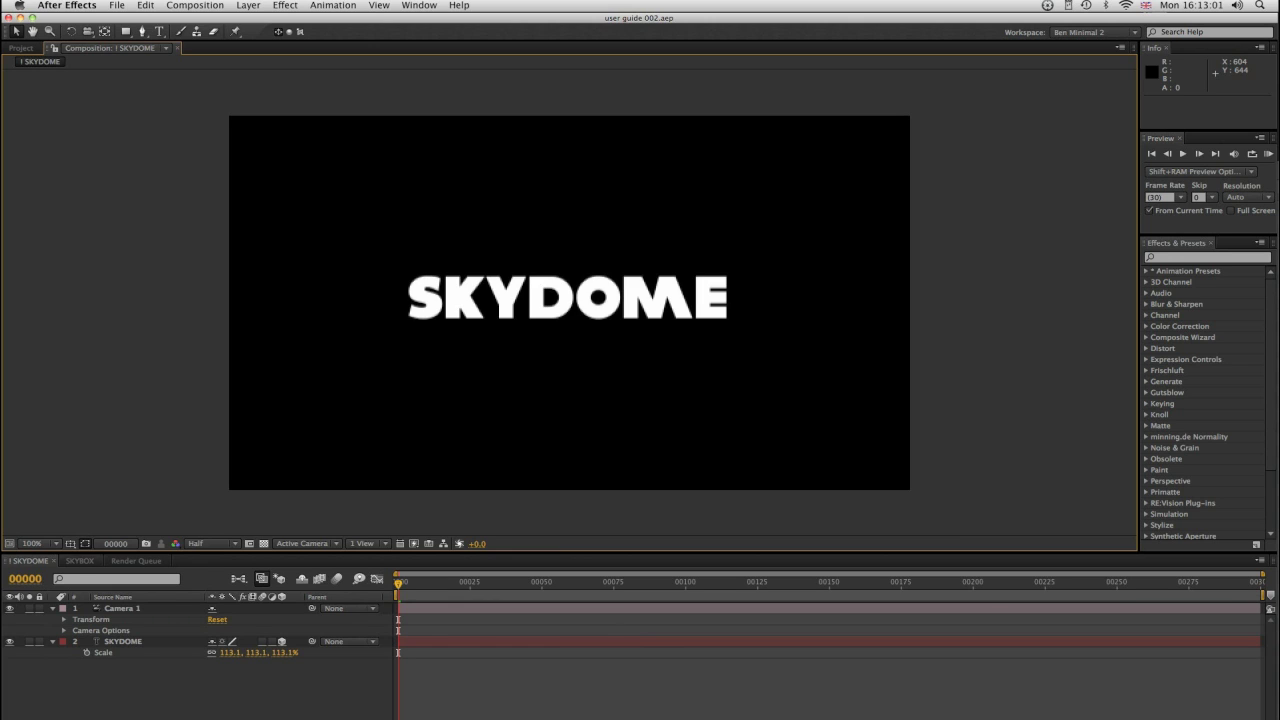
Collapse the Camera 1 and SKYDOME layer properties and select the Camera 1 layer
click(53, 608)
click(53, 619)
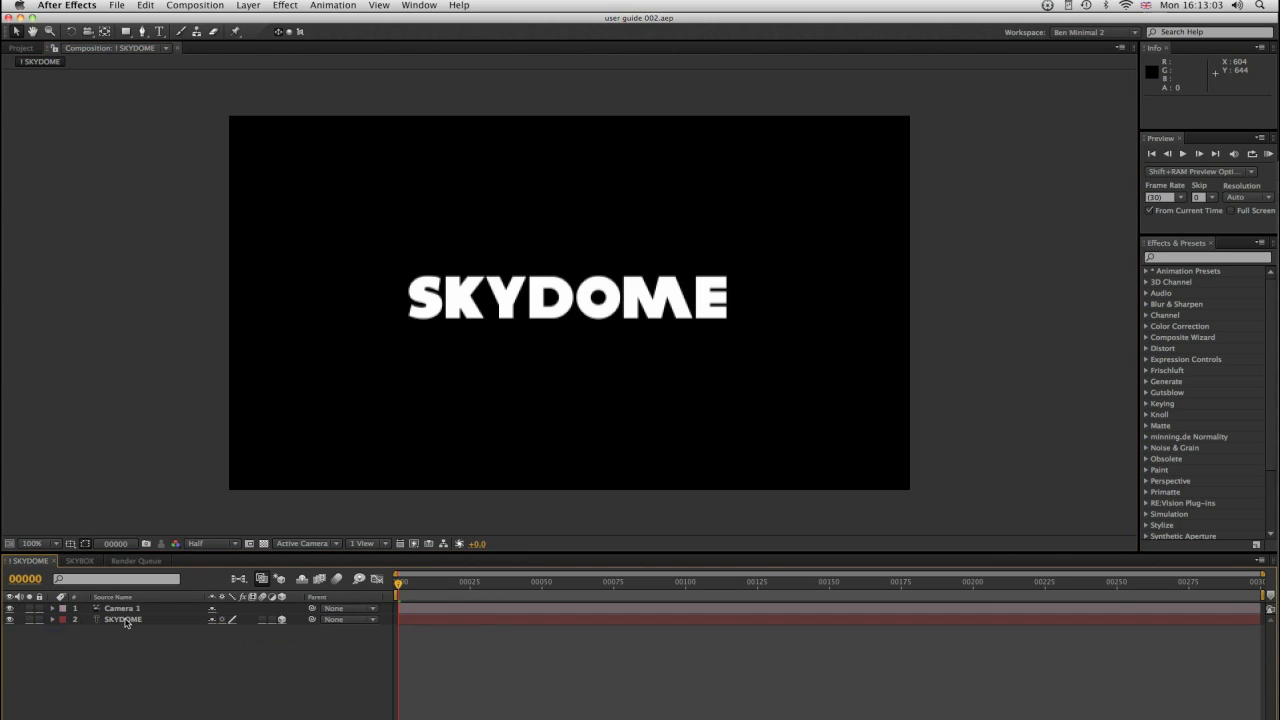
click(128, 619)
key(Return)
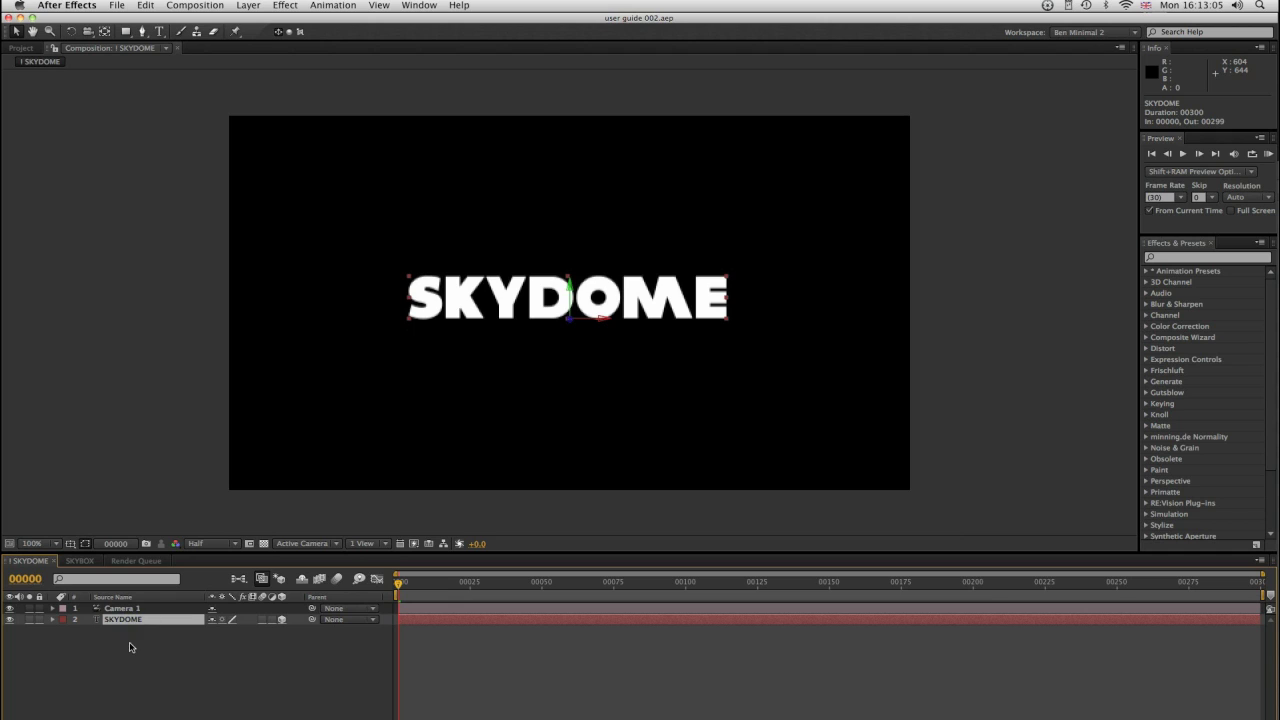
click(124, 608)
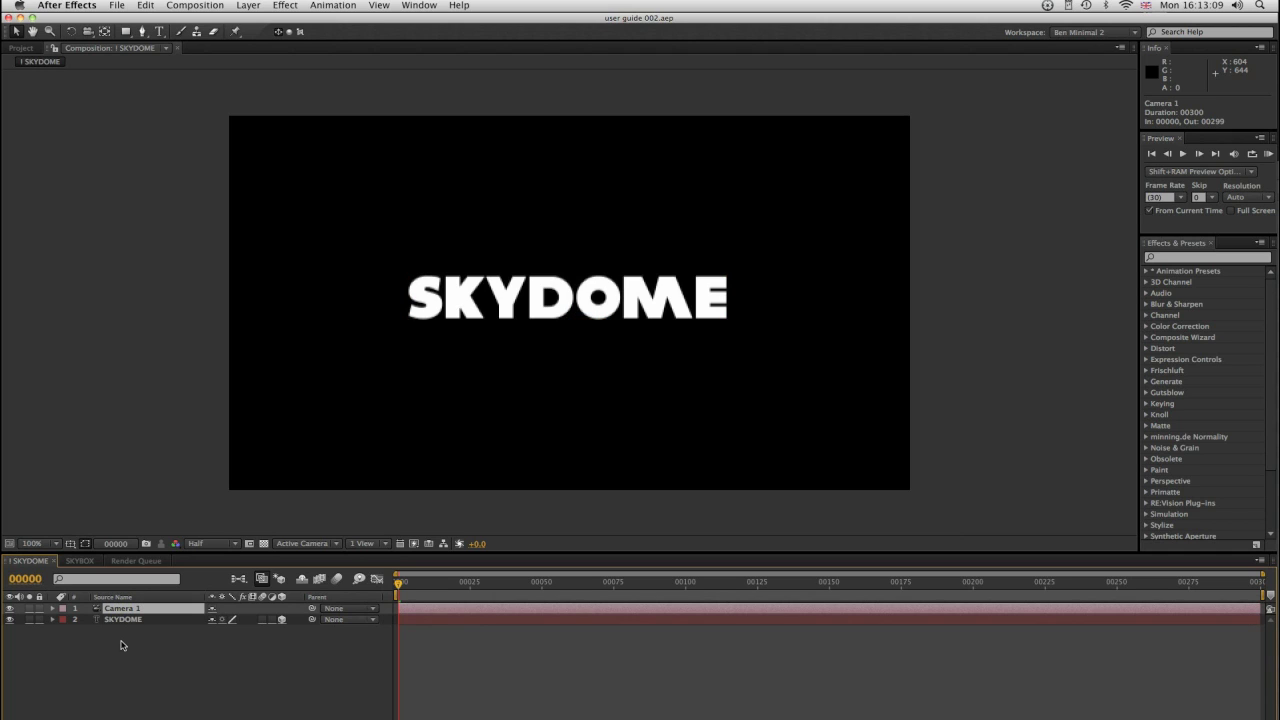
Run the skydome_v1.01.jsx script and make a sky dome with optics compensation enabled
click(116, 6)
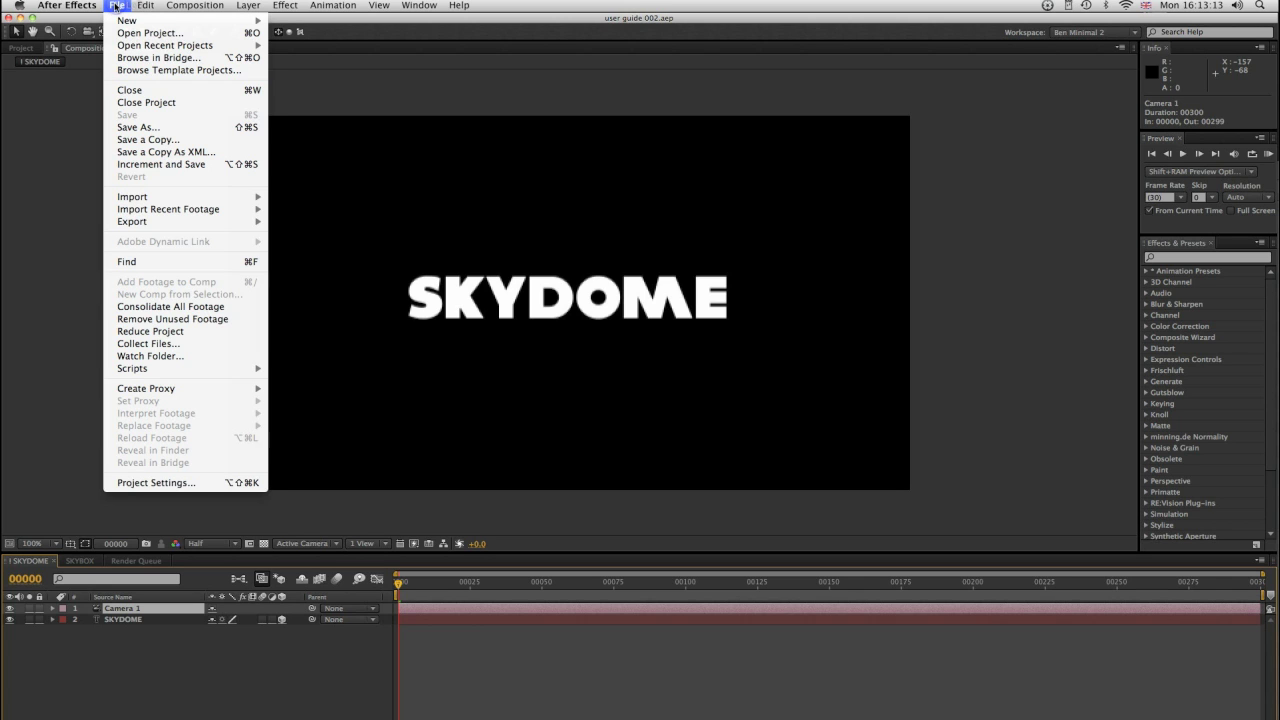
mouse_move(146, 369)
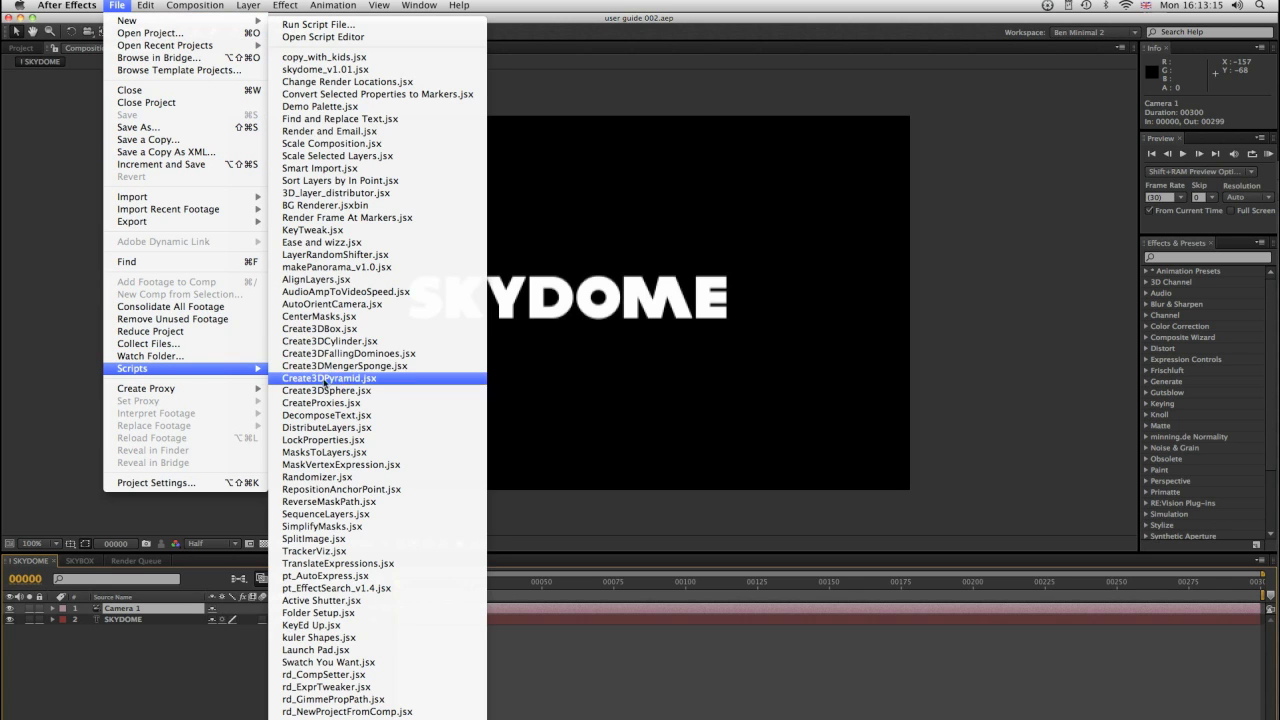
click(355, 70)
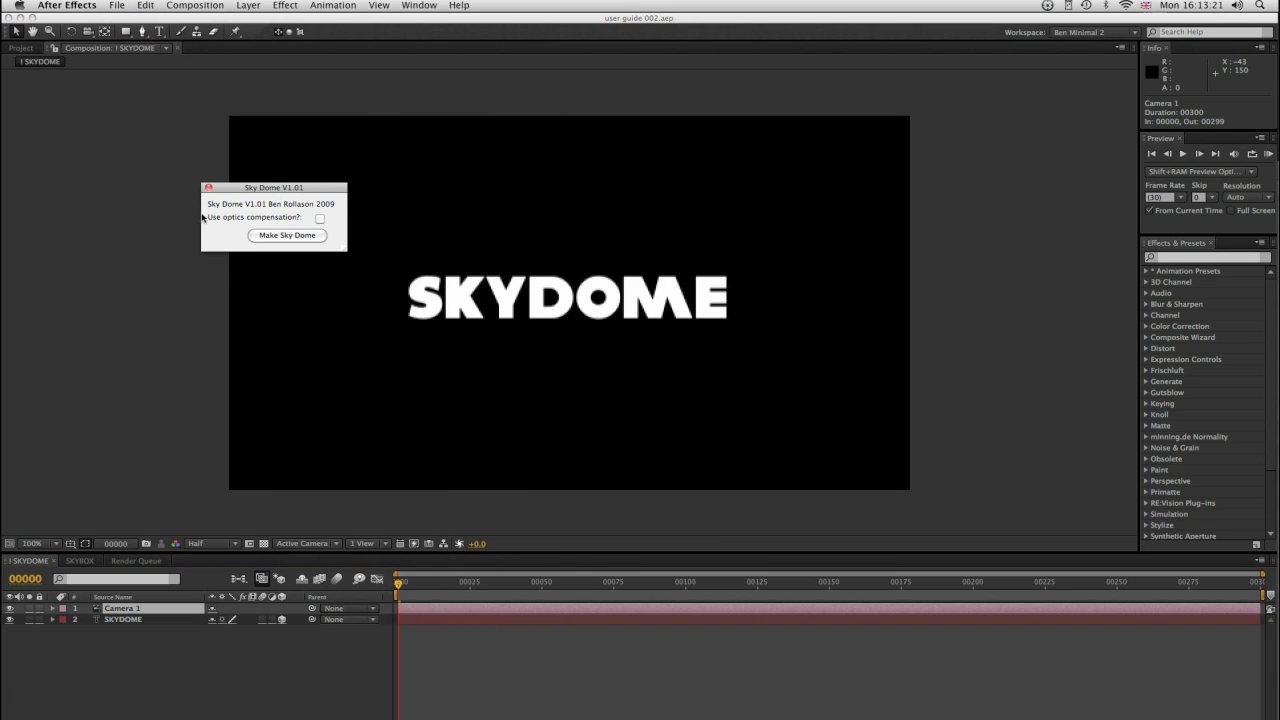
click(320, 220)
click(285, 236)
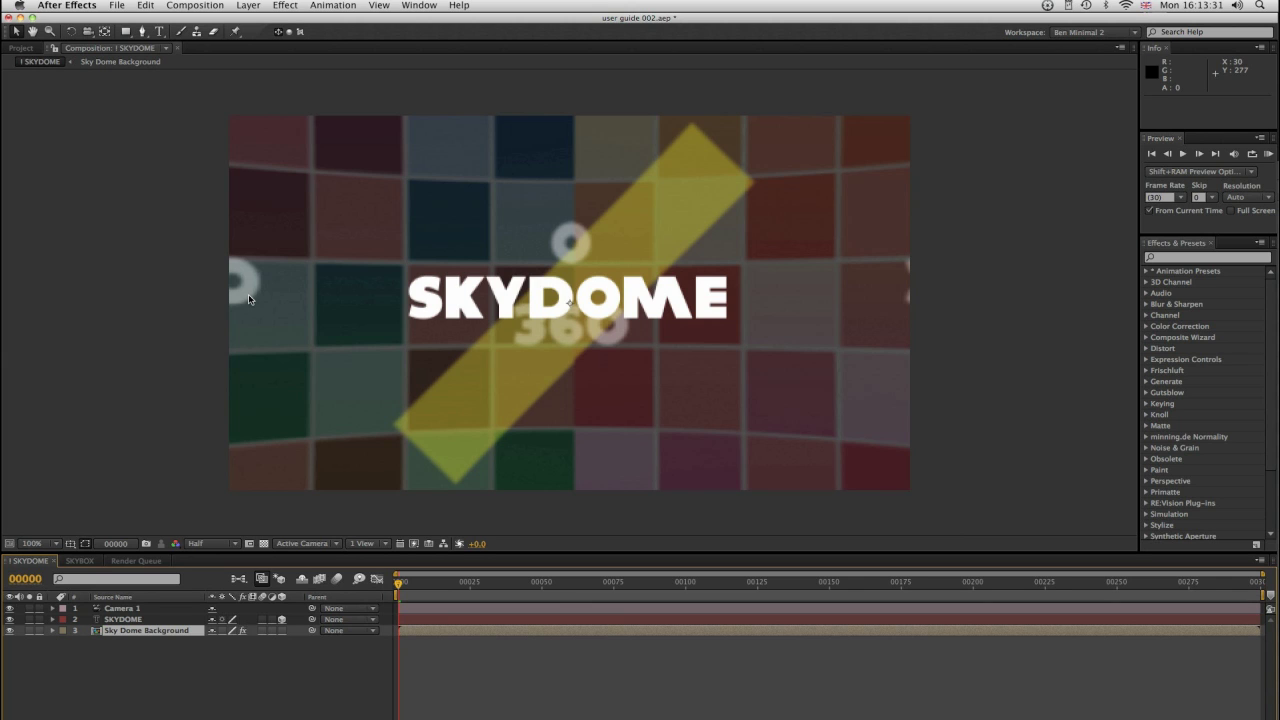
Examine the whole Sky Dome Background composition, return to SKYDOME and test the background by orbiting the camera
double_click(108, 631)
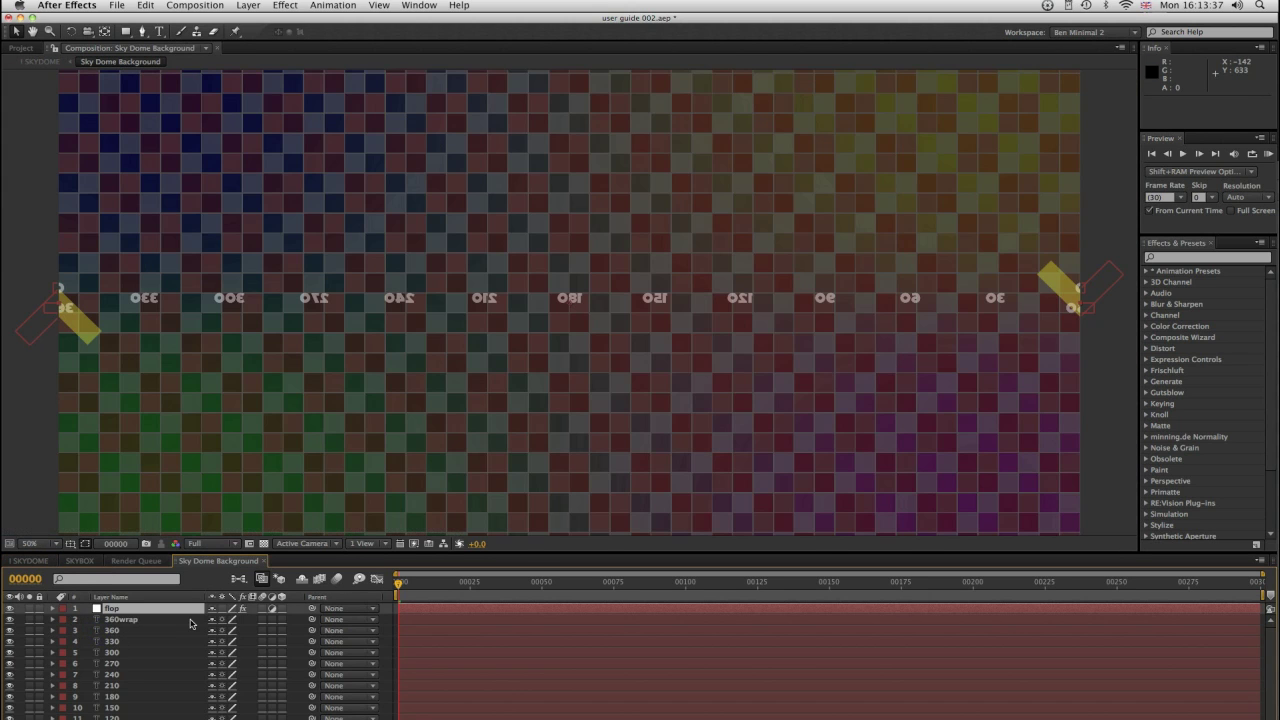
key(comma)
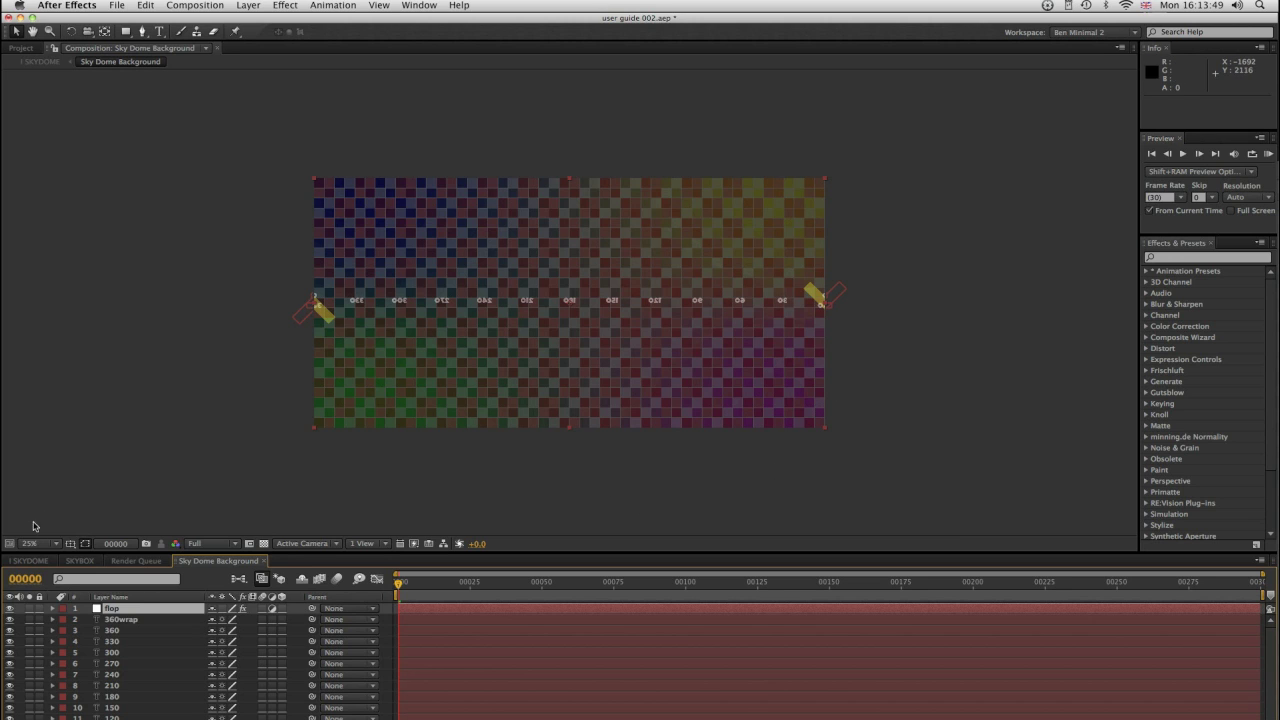
key(shift+Escape)
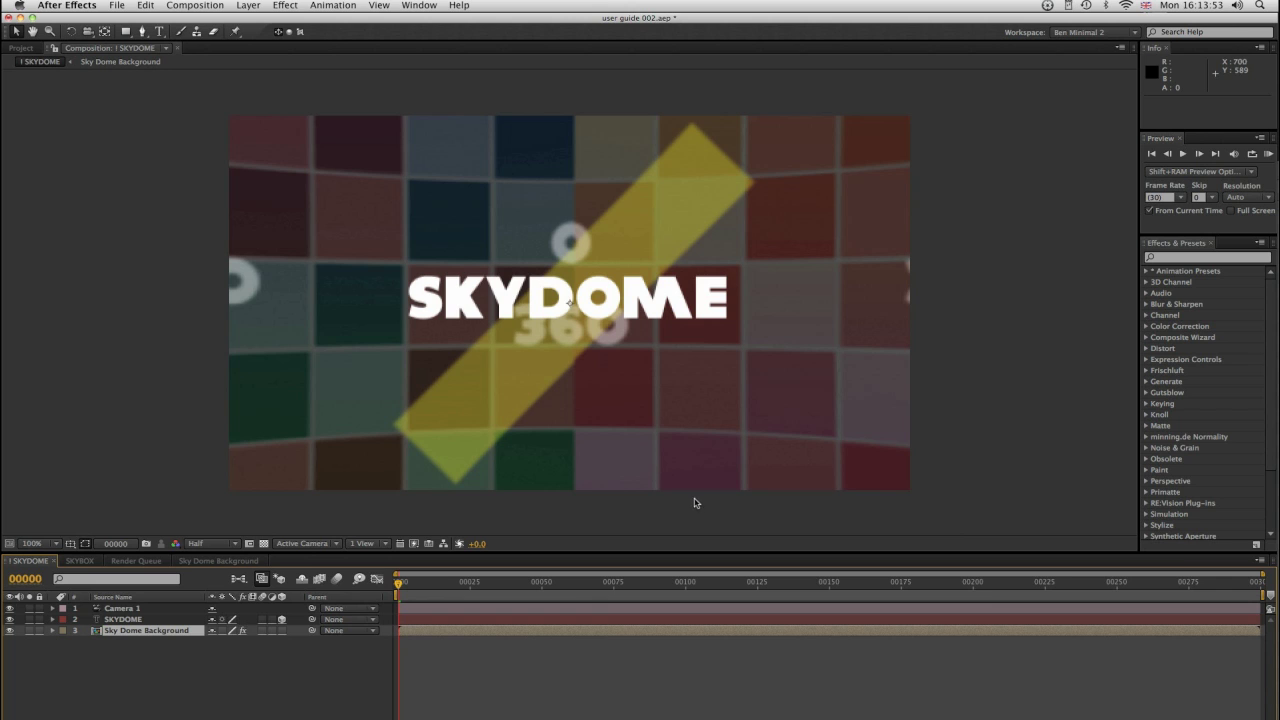
key(c)
drag(545, 304, 577, 344)
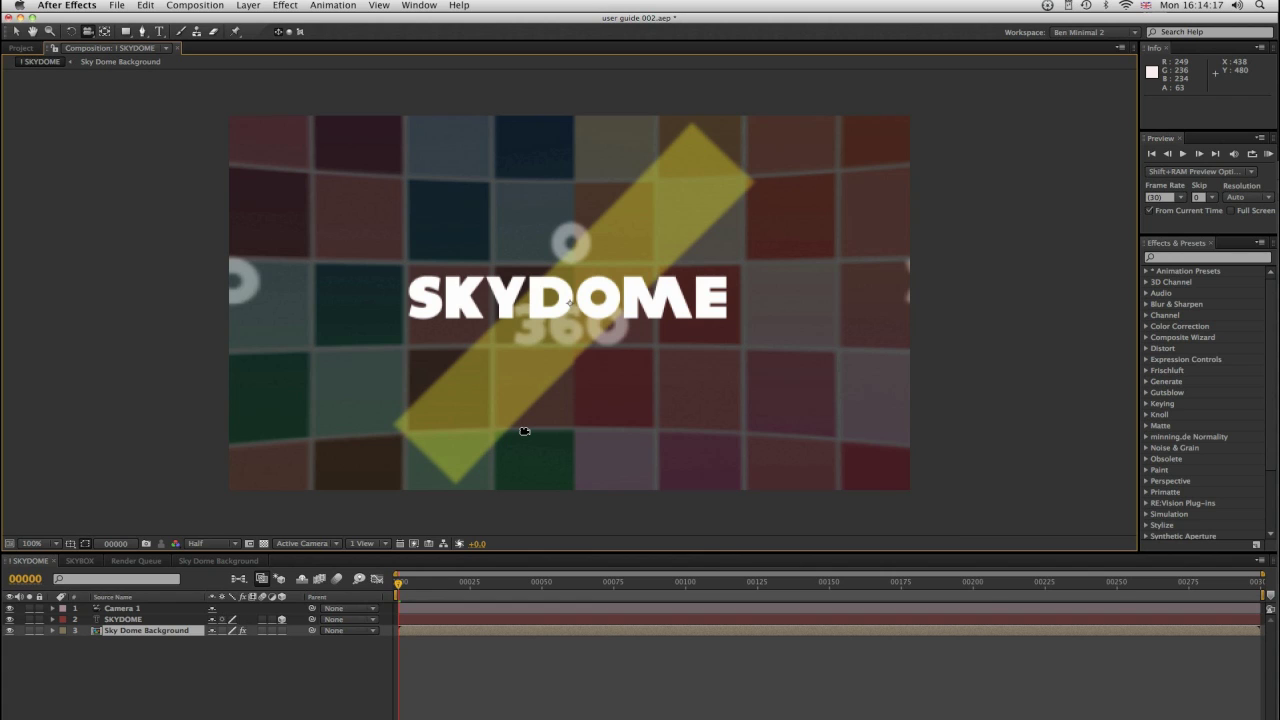
Switch to the SKYBOX composition and set its preview resolution to Half
click(84, 562)
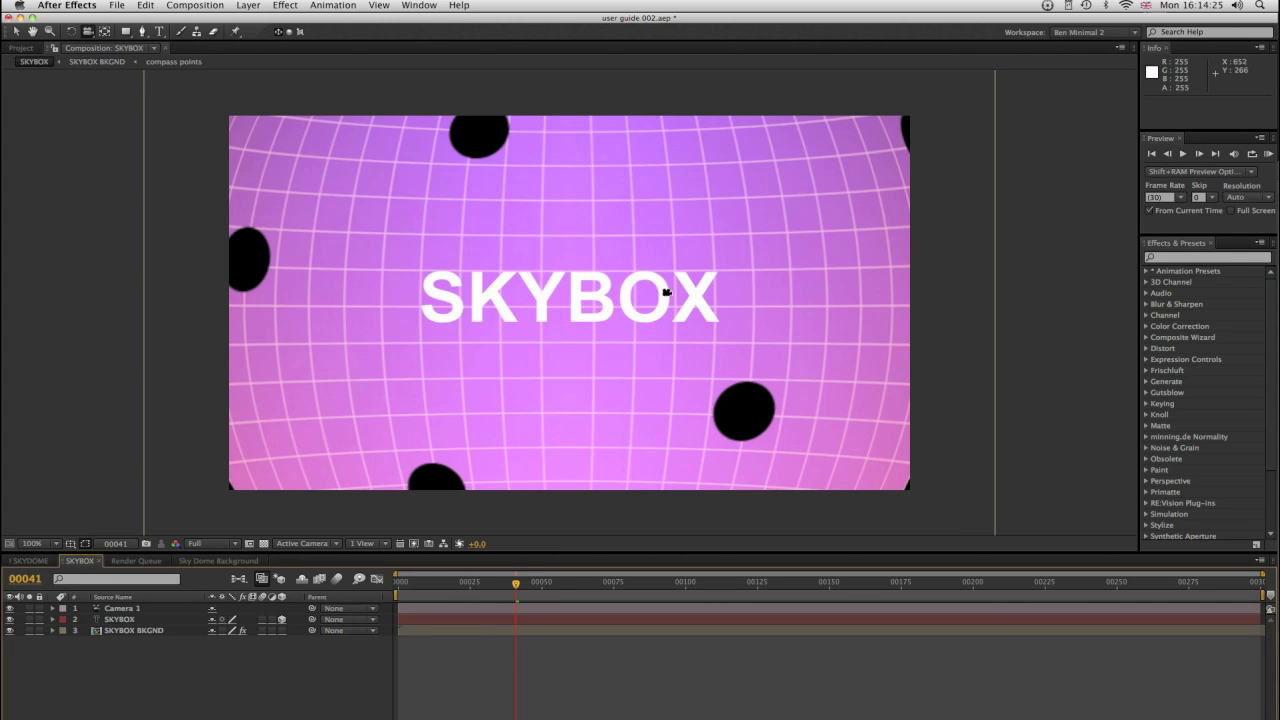
click(220, 543)
click(230, 591)
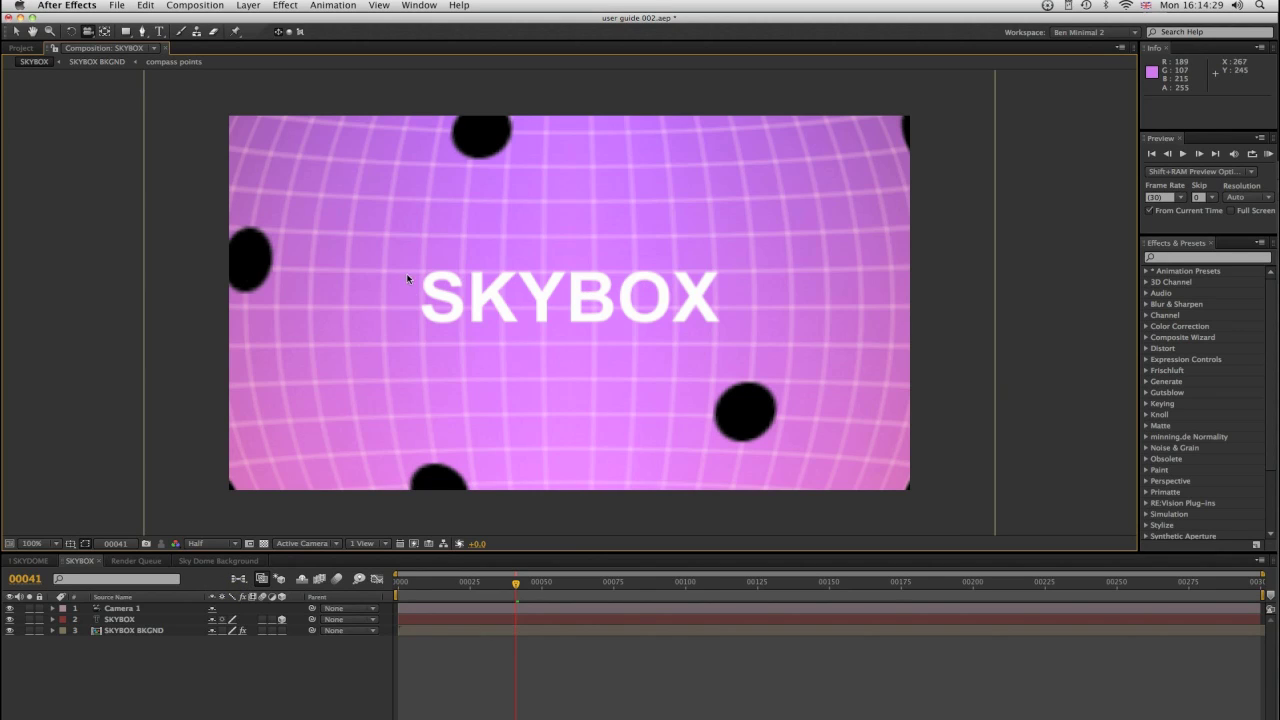
Reveal the CC Sphere rotation expressions on the SKYBOX BKGND layer and orbit the camera around the scene
click(145, 630)
key(e)
key(e)
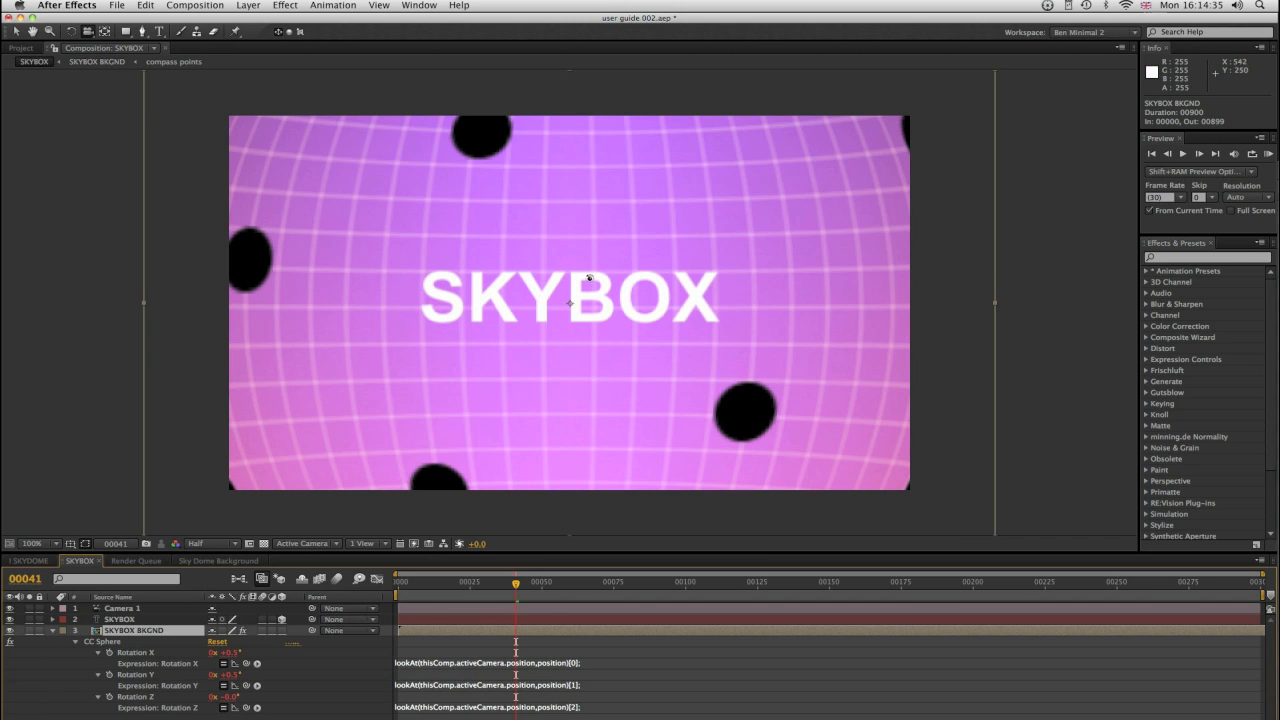
drag(627, 289, 643, 167)
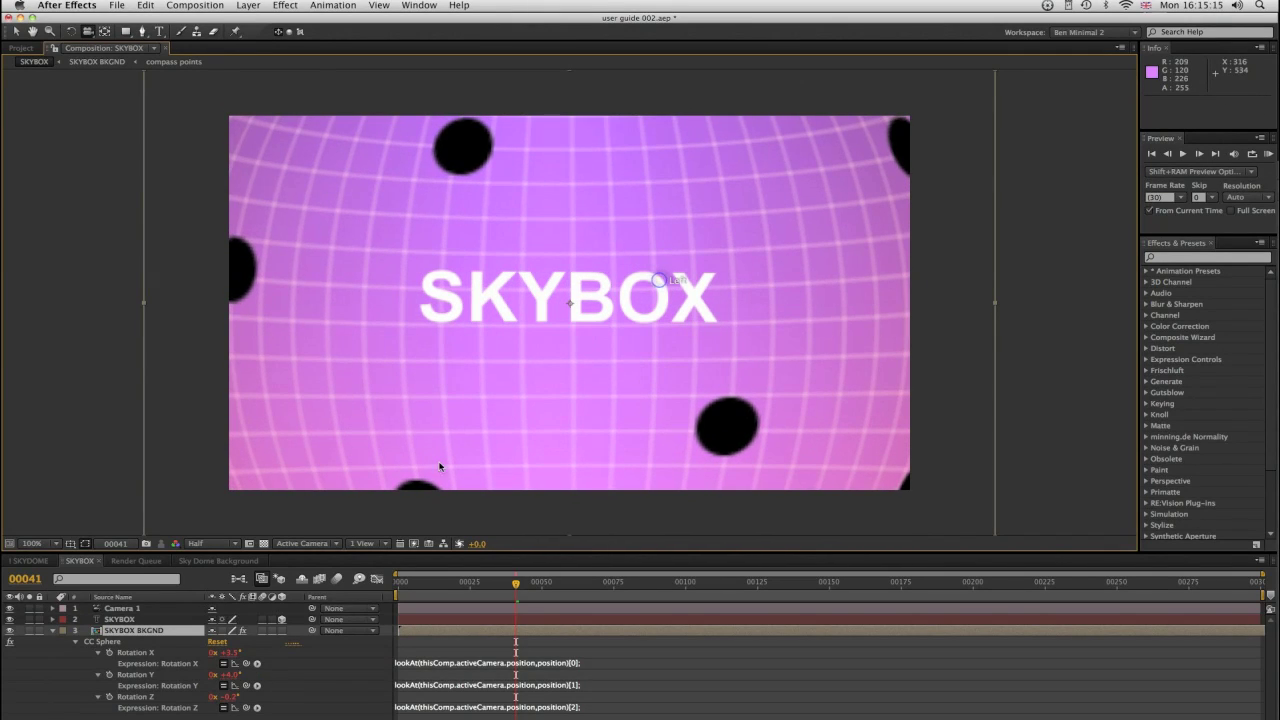
Expand Camera 1's Camera Options in SKYBOX and set Zoom to 1288.1 pixels
click(53, 608)
click(64, 630)
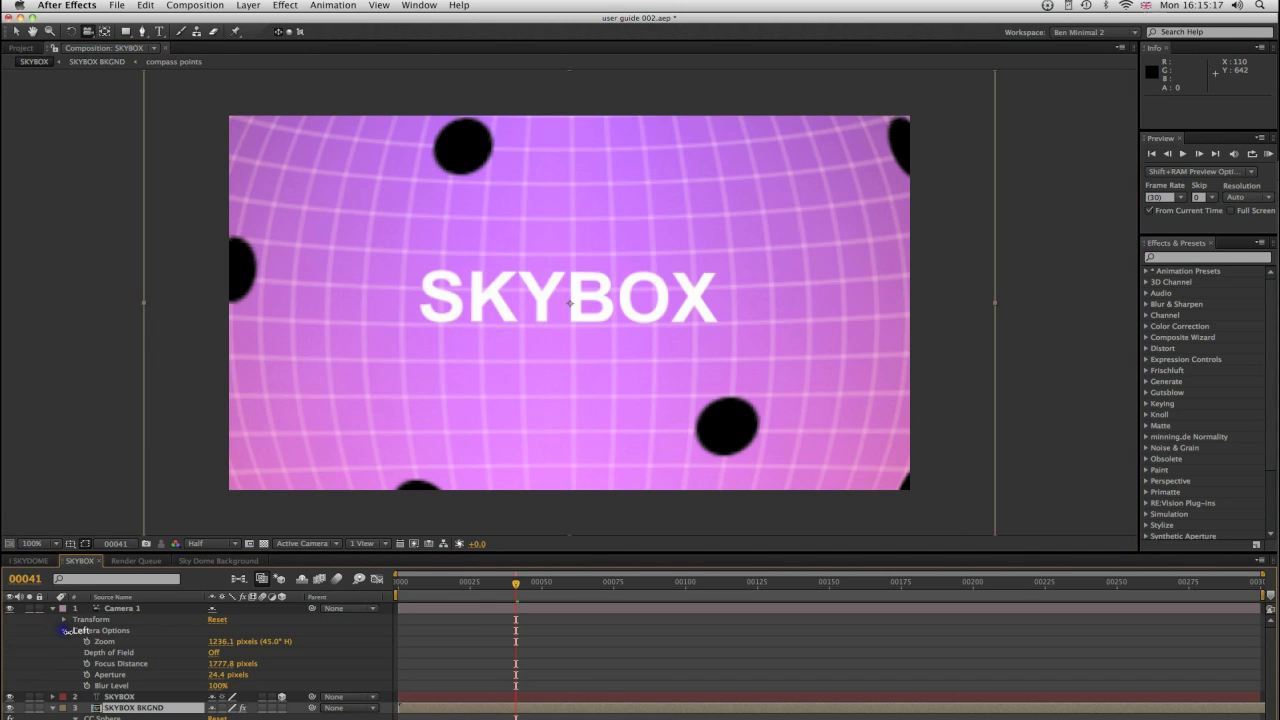
drag(222, 641, 700, 623)
Reveal Camera 1's rotation properties and set Y Rotation to 5° and Orientation to 0°, 6°, 359°
click(145, 608)
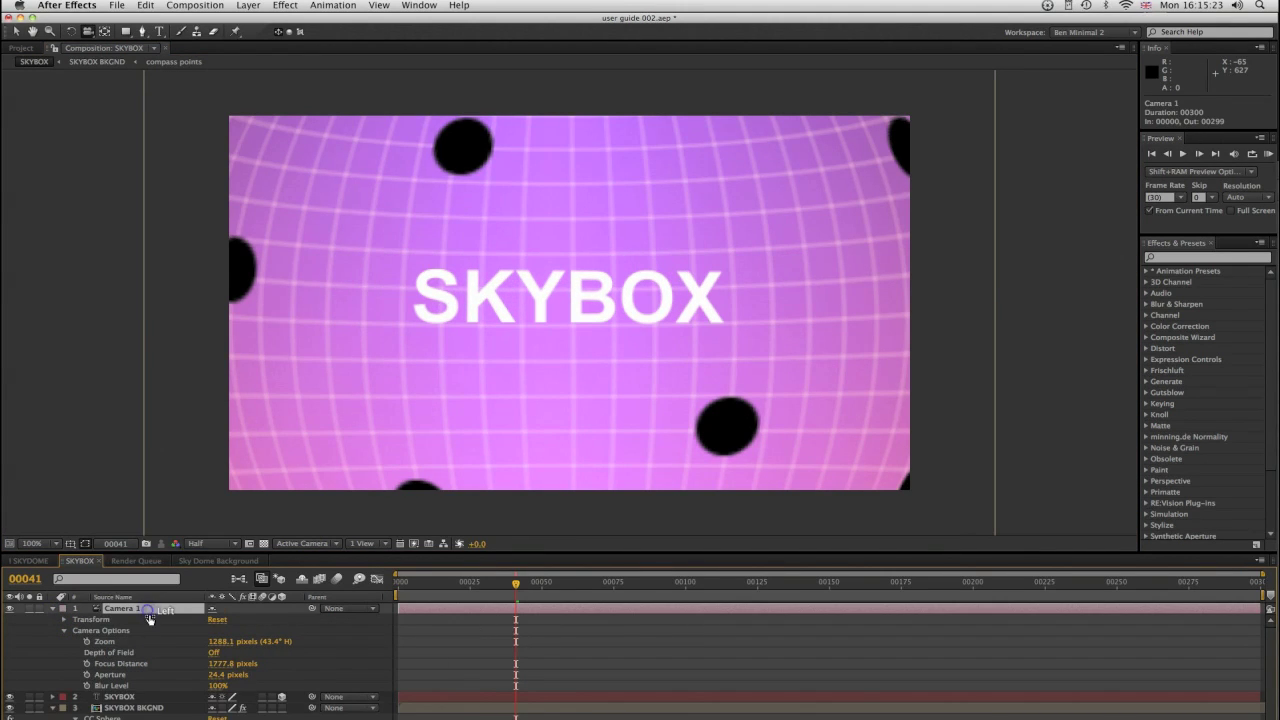
key(r)
drag(231, 641, 255, 632)
click(246, 620)
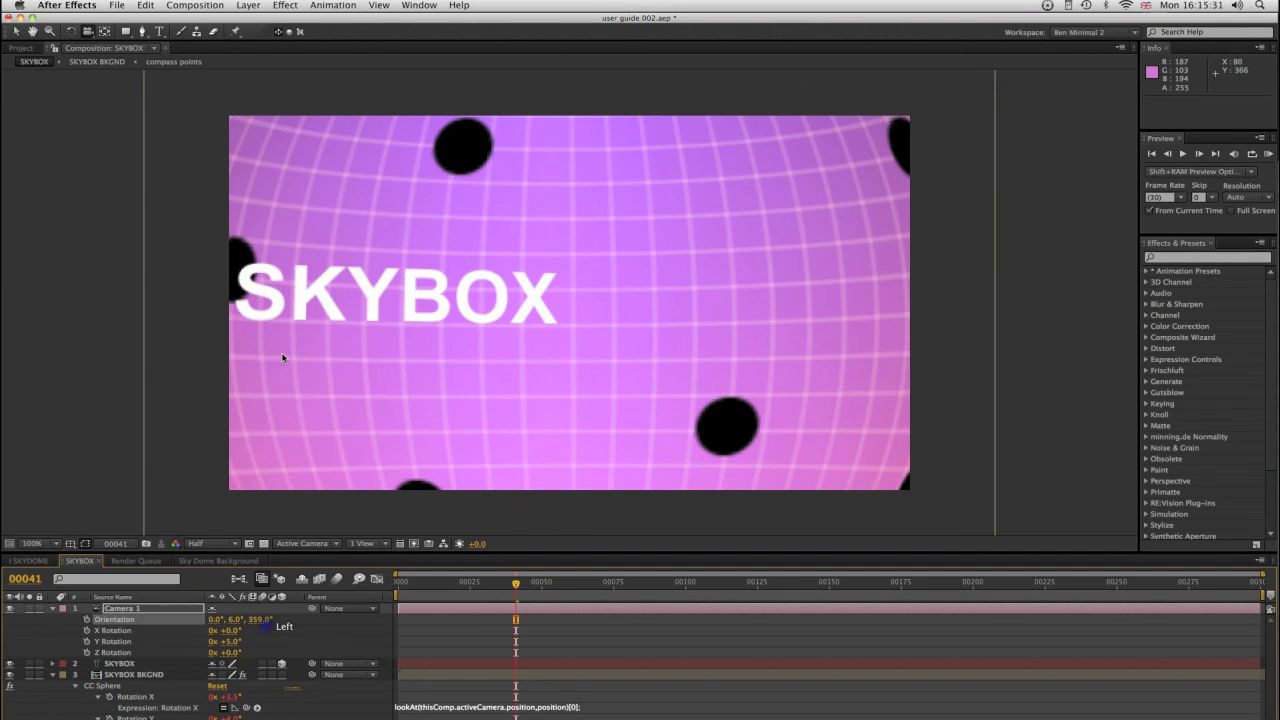
Change Camera 1's Auto-Orient setting and orbit the camera to an Orientation of about 0°, 4.7°, 359°
click(248, 6)
mouse_move(307, 140)
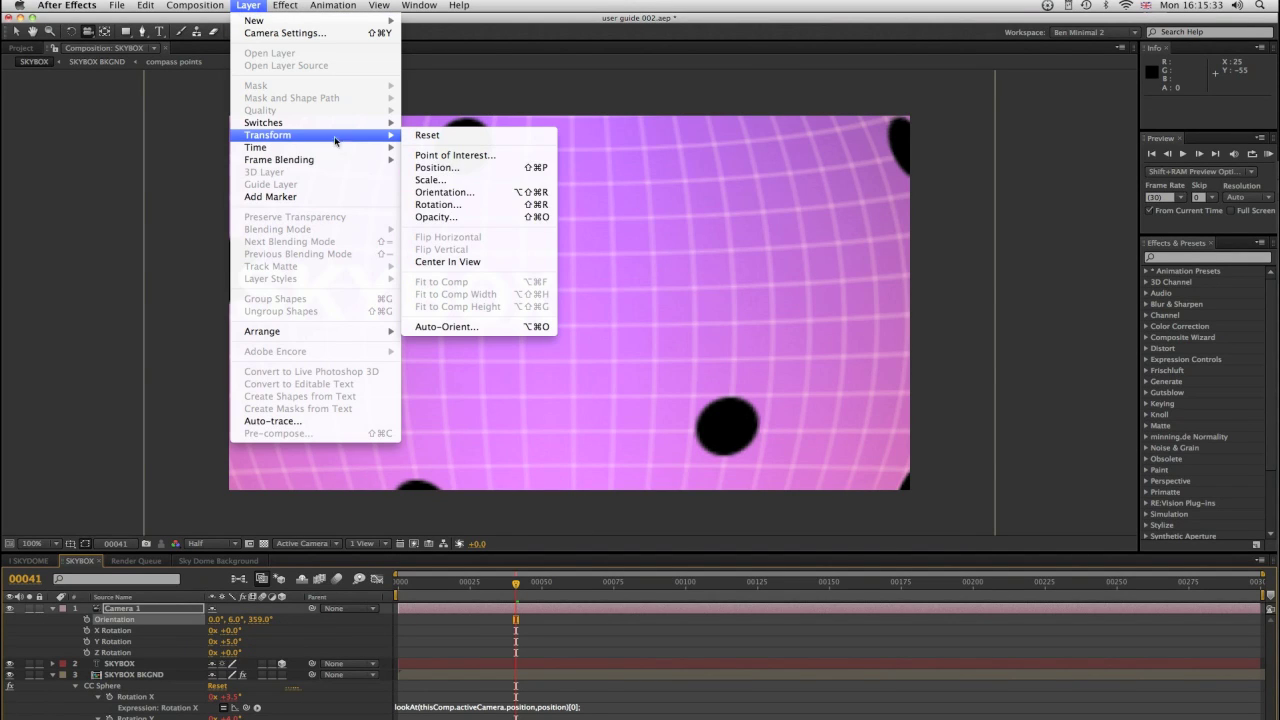
click(496, 327)
click(566, 378)
click(707, 437)
mouse_move(577, 349)
mouse_down()
mouse_move(514, 366)
mouse_move(646, 331)
mouse_move(600, 352)
mouse_move(583, 437)
mouse_move(584, 343)
mouse_move(597, 371)
mouse_up()
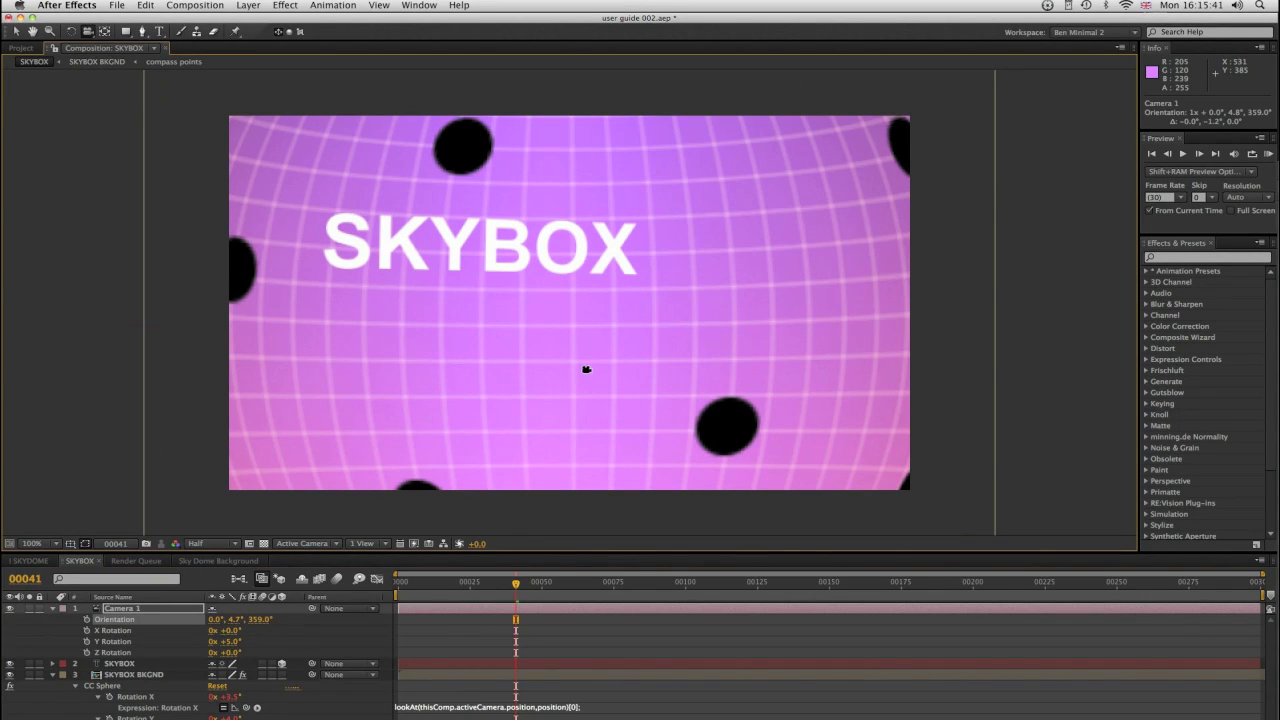
Return to the SKYDOME composition and widen Camera 1's Zoom to 515 pixels
click(38, 562)
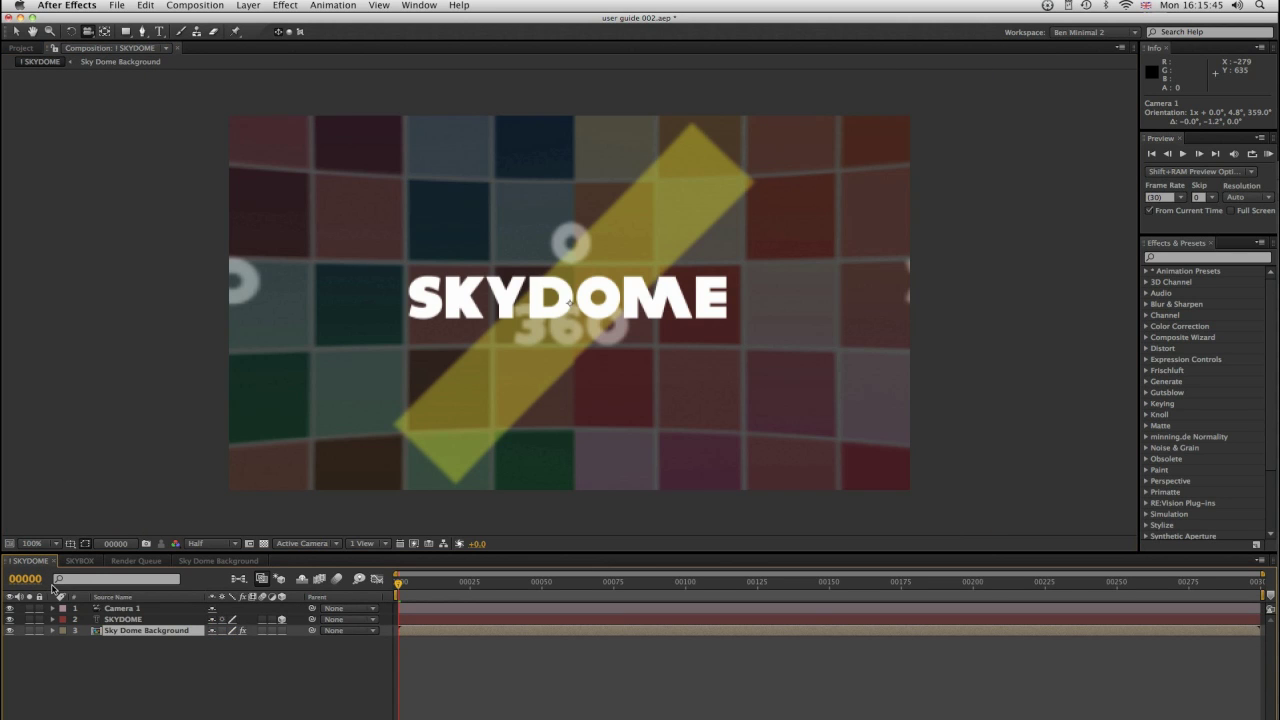
click(53, 608)
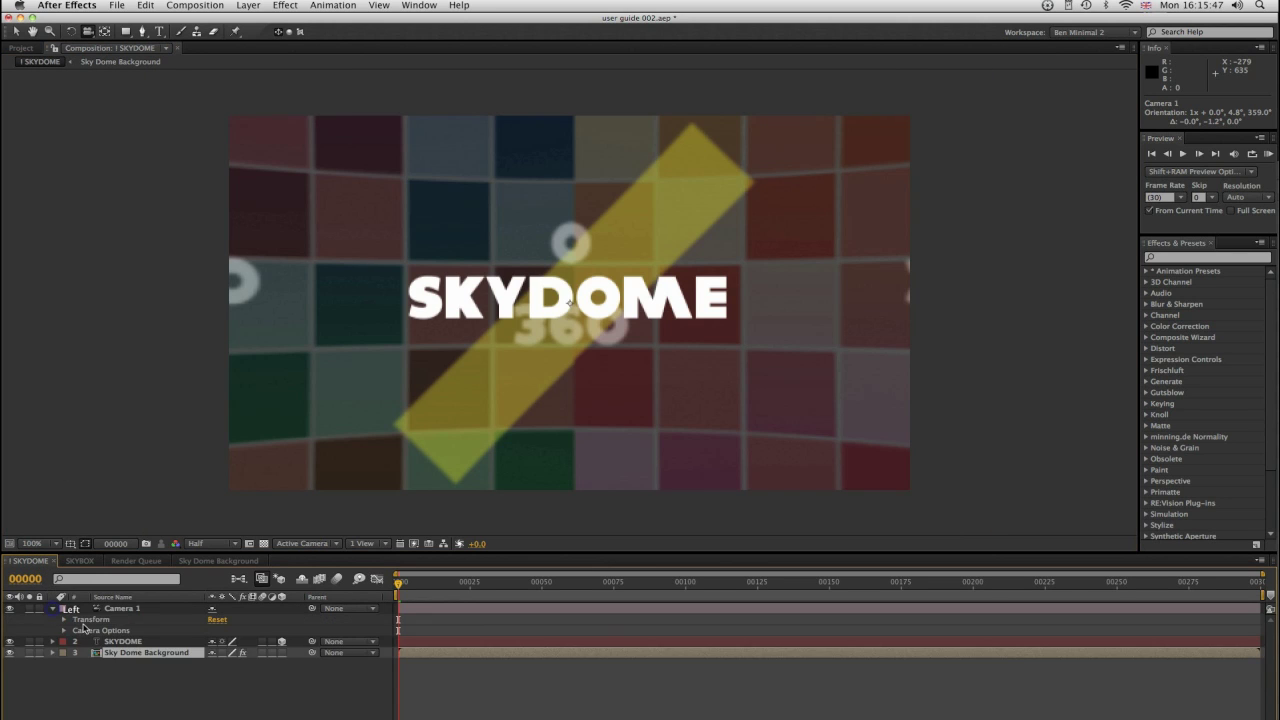
click(64, 631)
drag(226, 642, 161, 657)
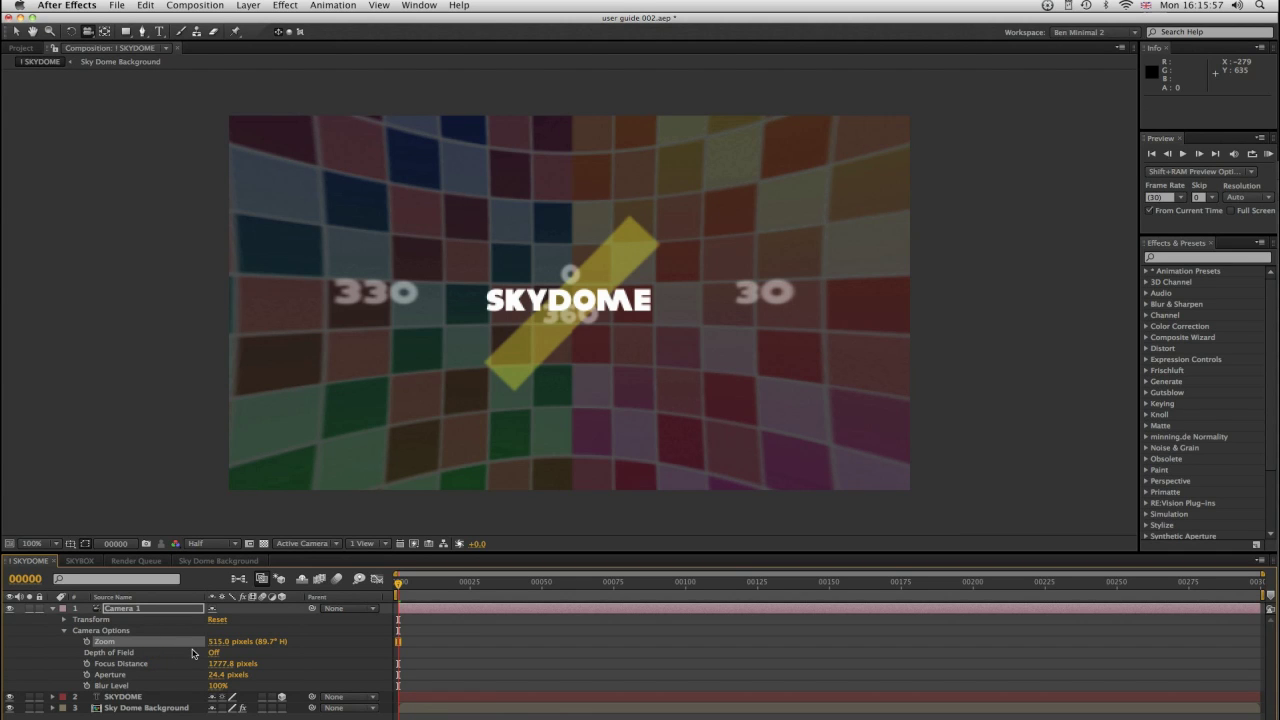
Vary Camera 1's Zoom in and out, finishing at 944 pixels, and collapse the camera layer
drag(216, 641, 663, 629)
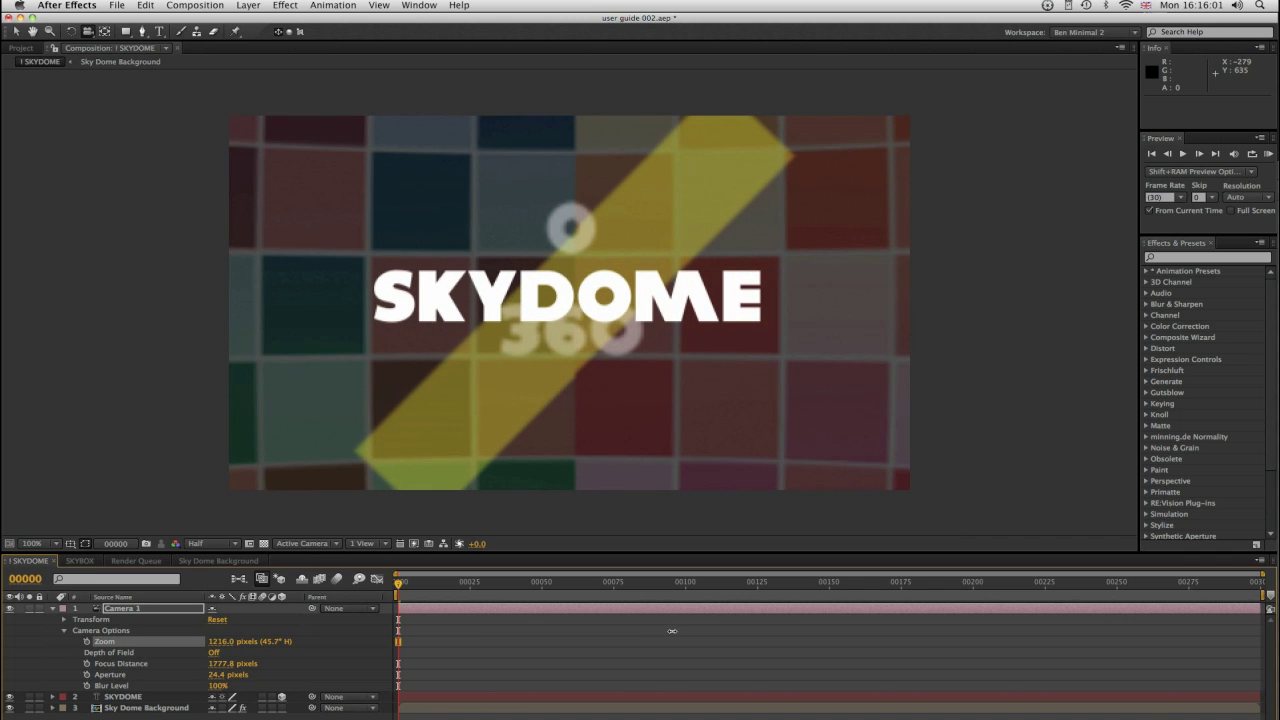
drag(492, 646, 232, 645)
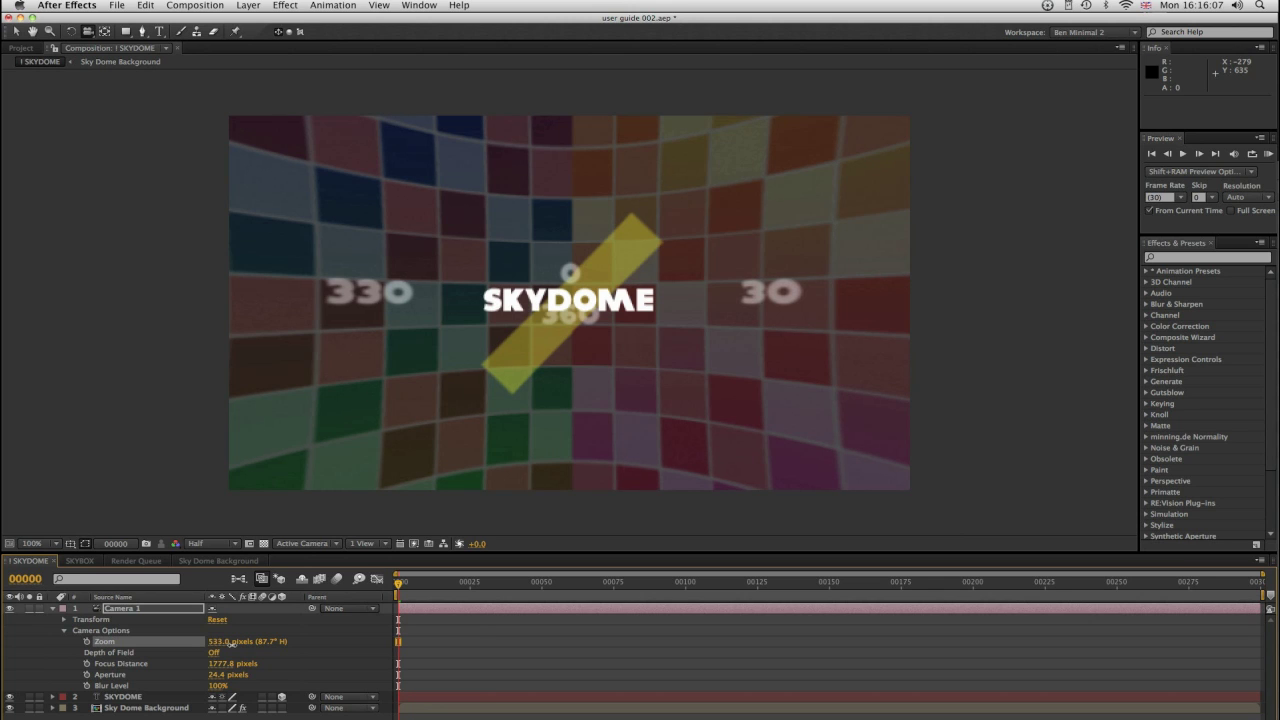
drag(232, 645, 231, 645)
mouse_move(230, 642)
mouse_down()
mouse_move(158, 652)
mouse_move(214, 641)
mouse_up()
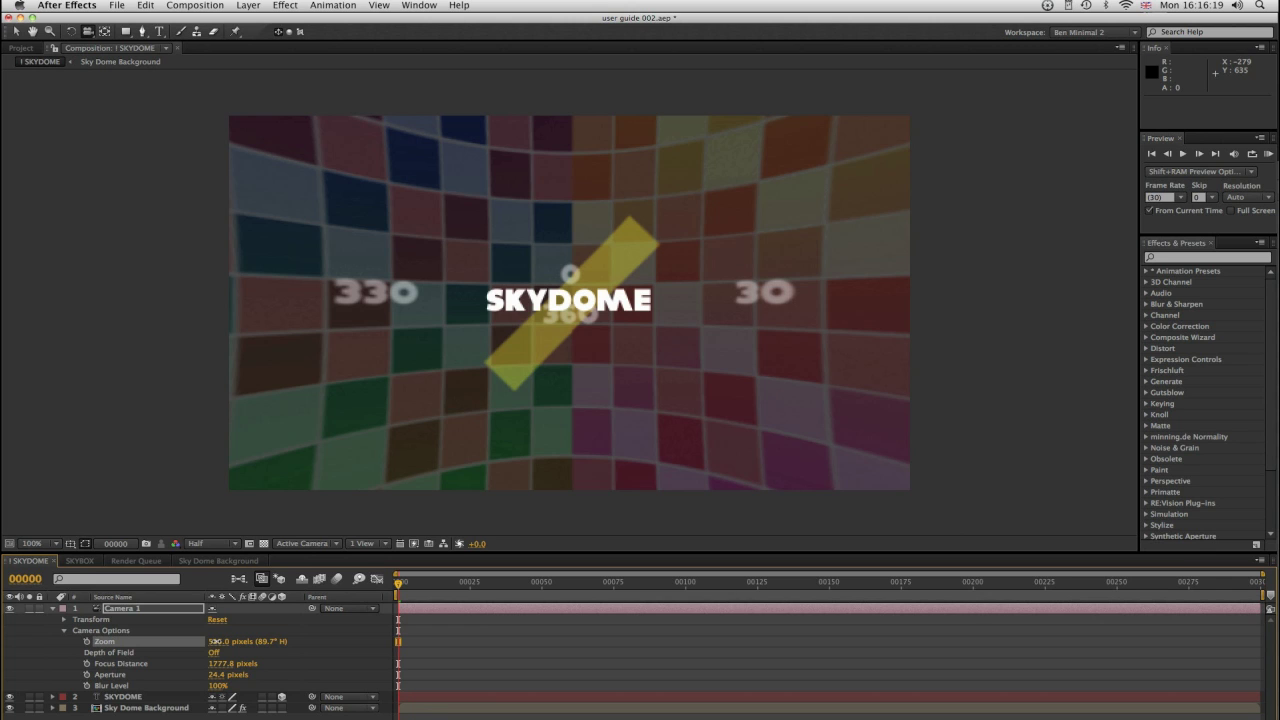
drag(214, 641, 471, 612)
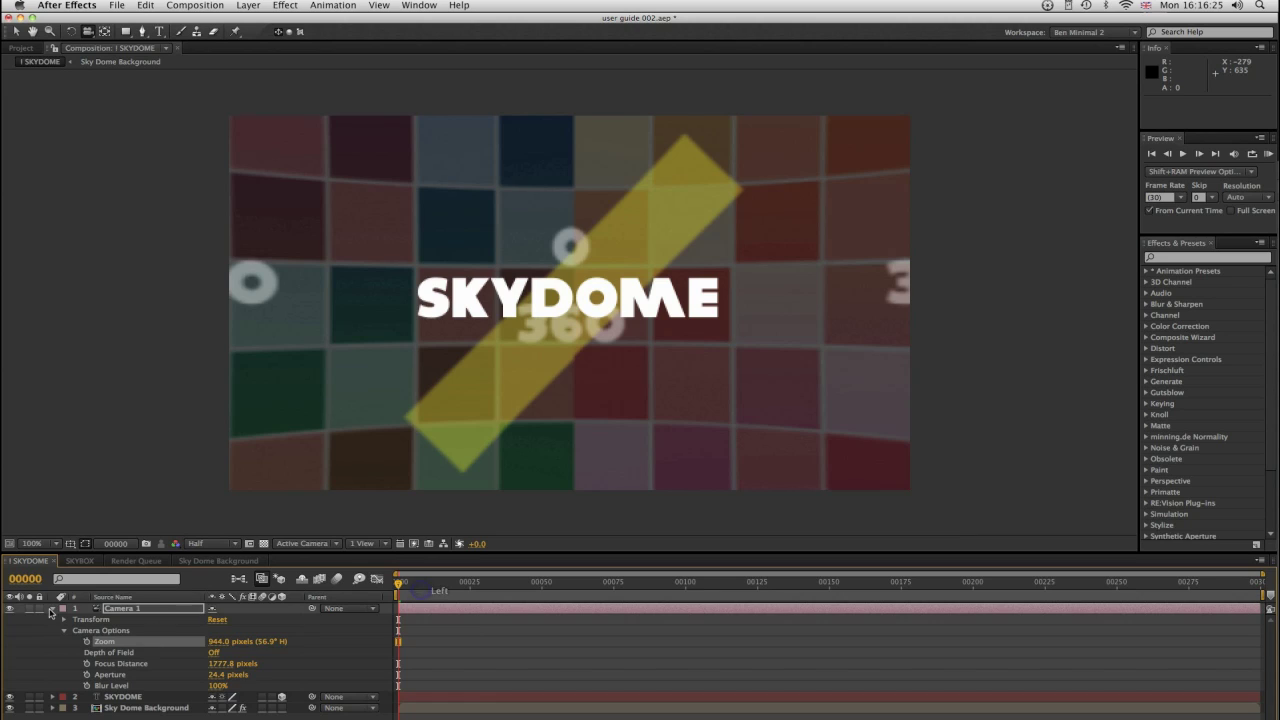
click(51, 612)
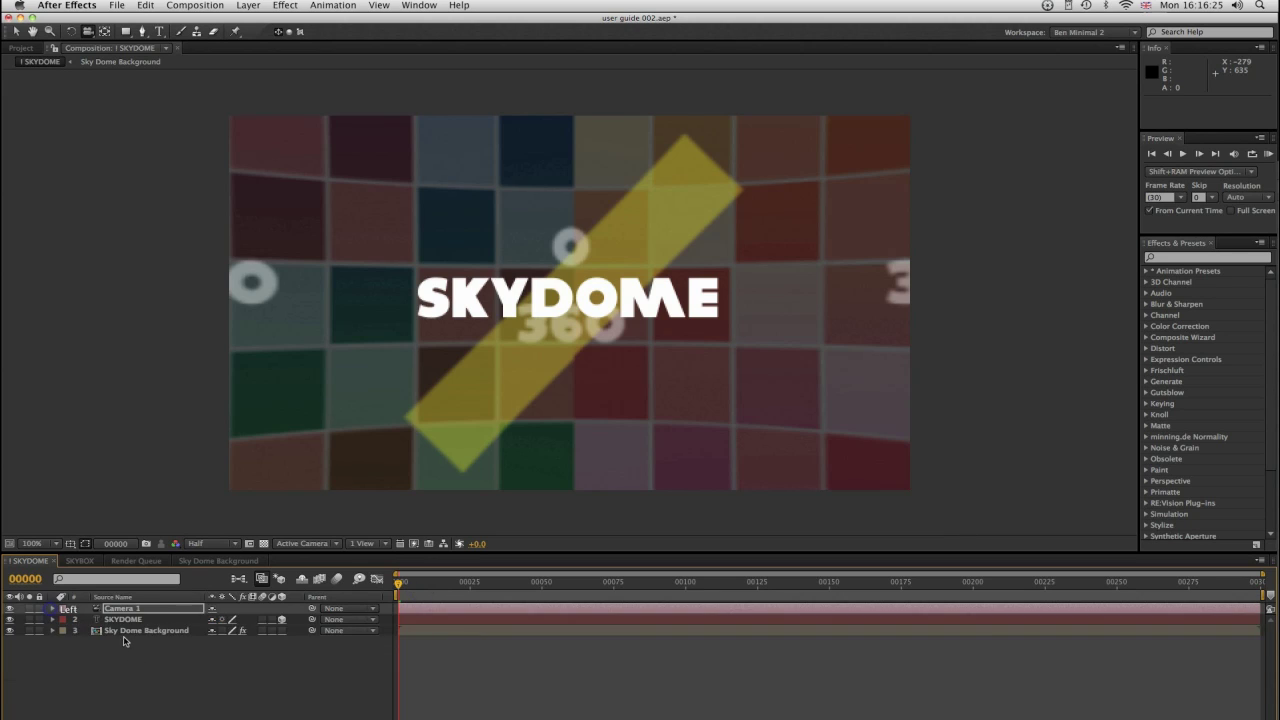
Reopen Camera 1's options in SKYDOME and set Zoom to 554 pixels
click(126, 631)
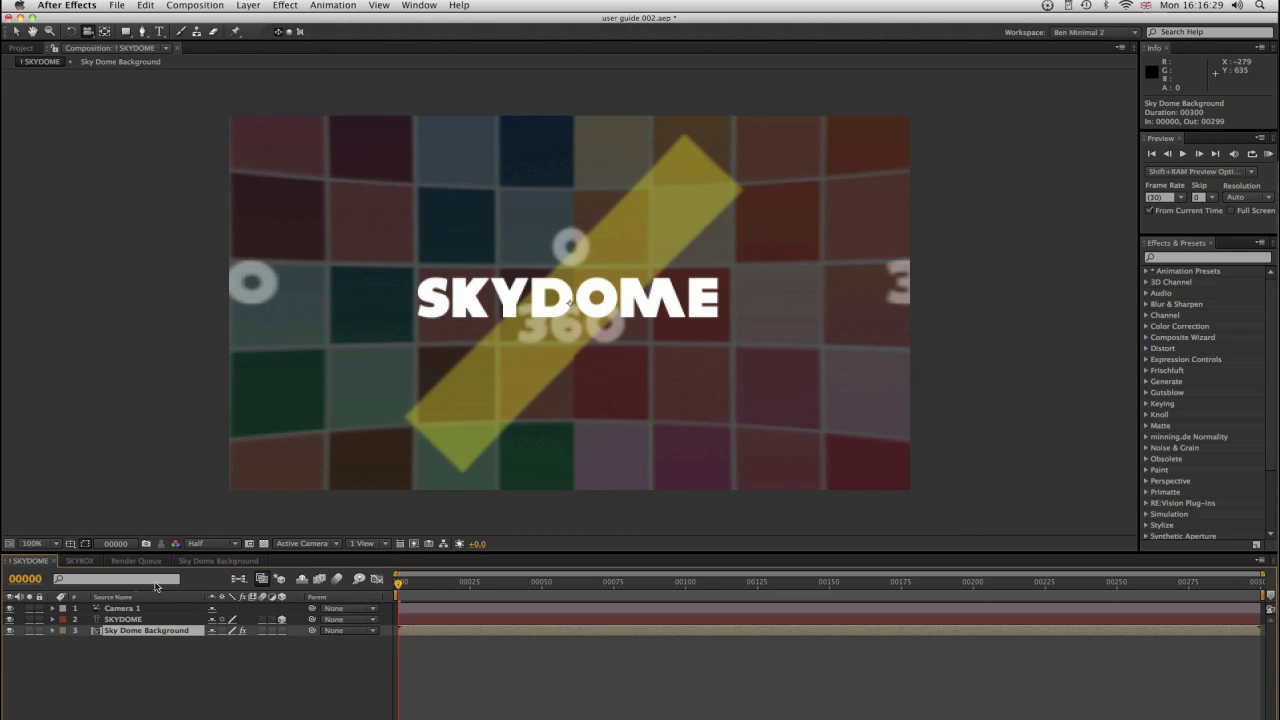
click(53, 608)
drag(207, 641, 316, 641)
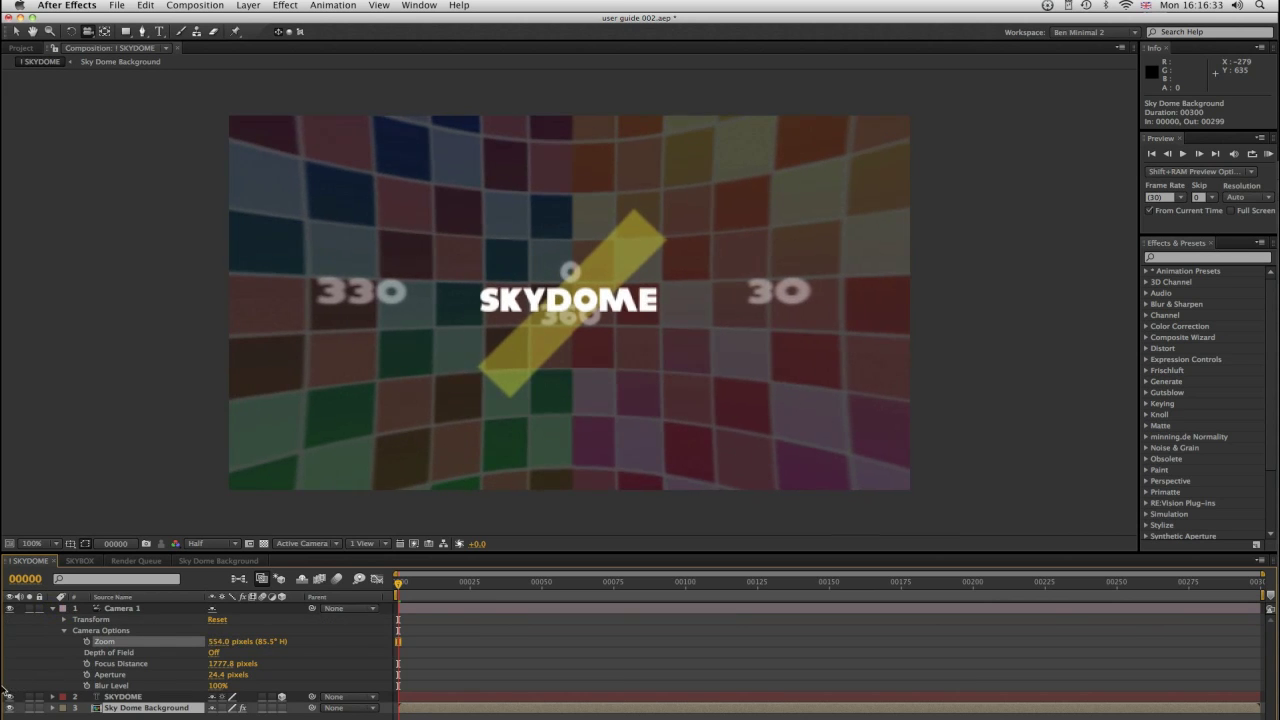
Reveal the Sky Dome Background layer's effects and compare the view with Optics Compensation switched off and on again
click(141, 708)
click(53, 608)
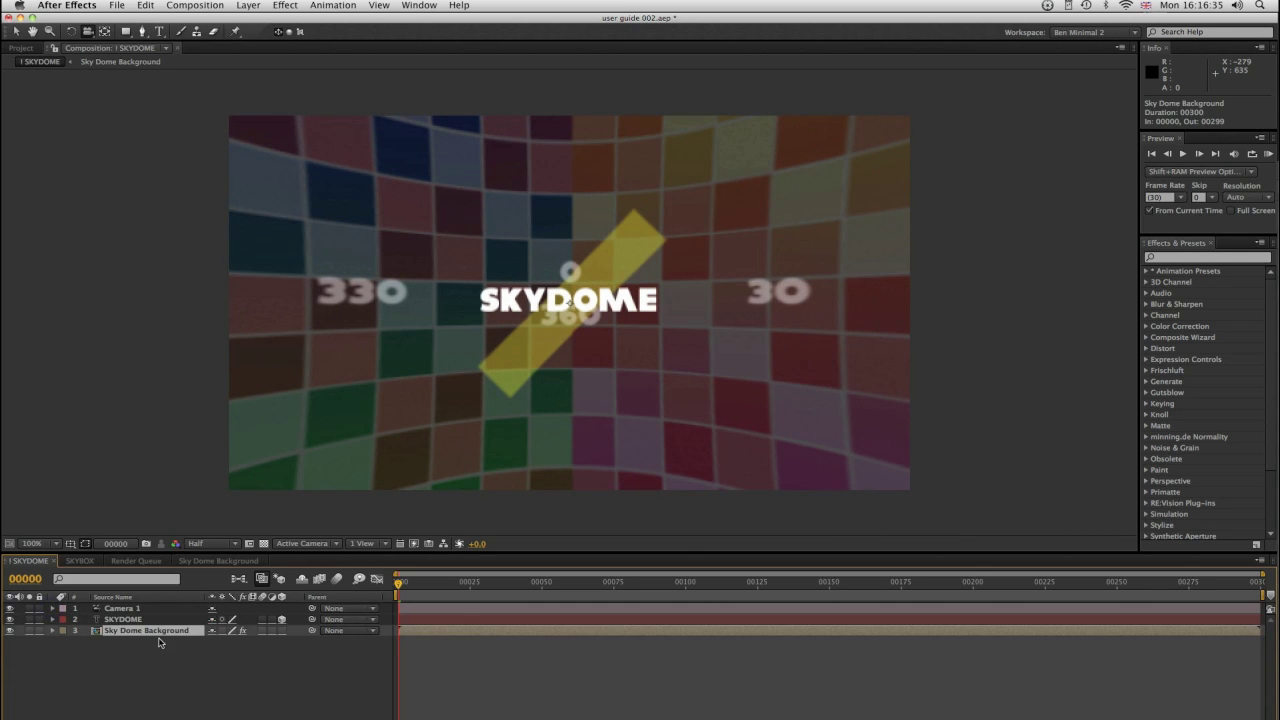
key(e)
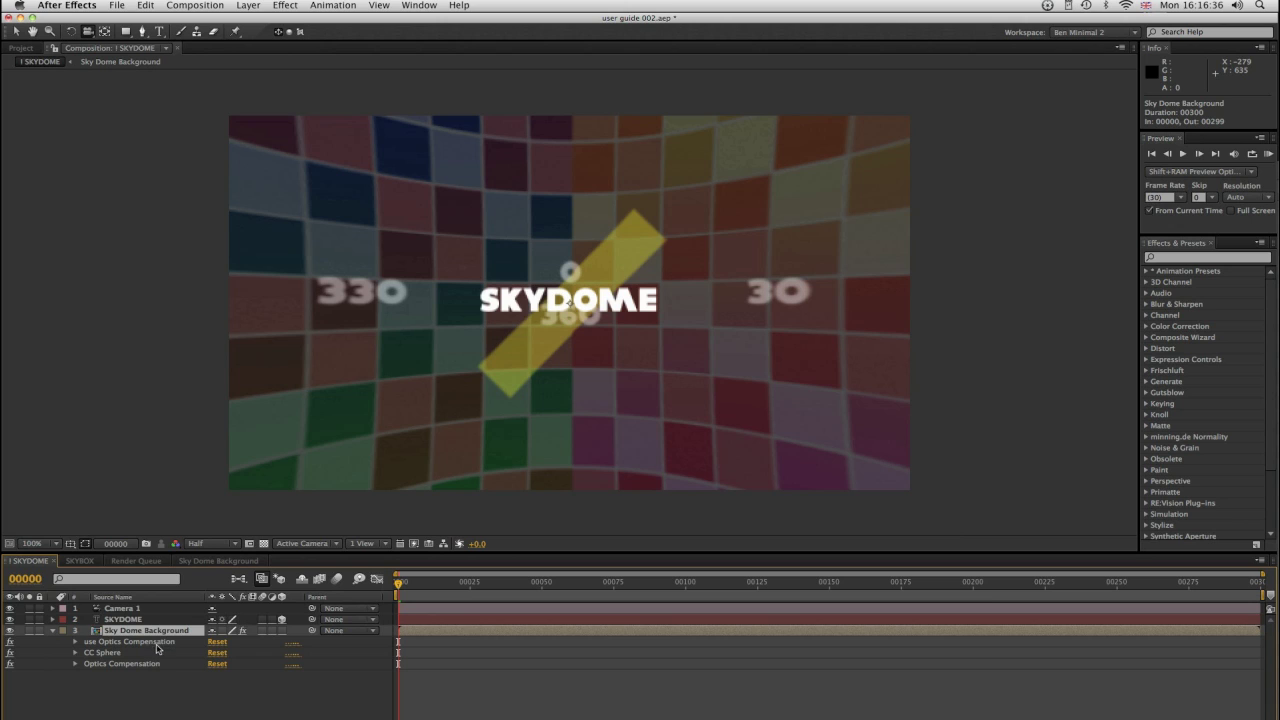
click(10, 664)
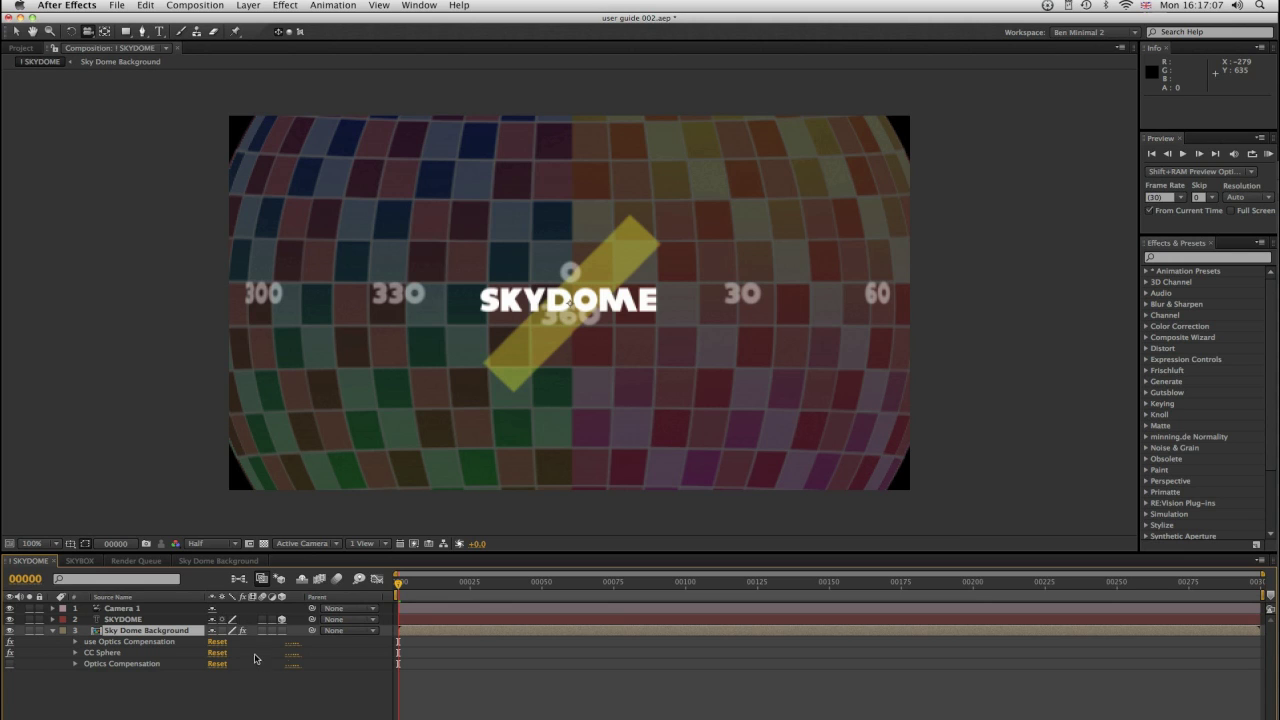
click(10, 664)
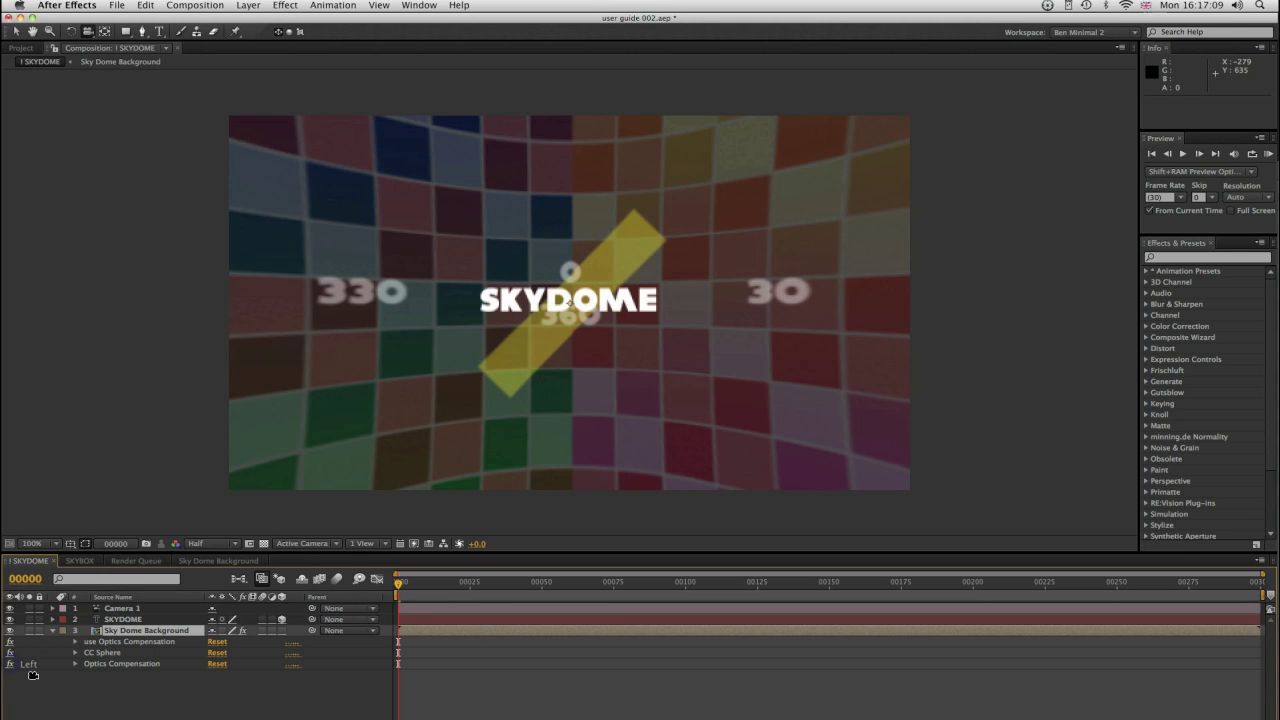
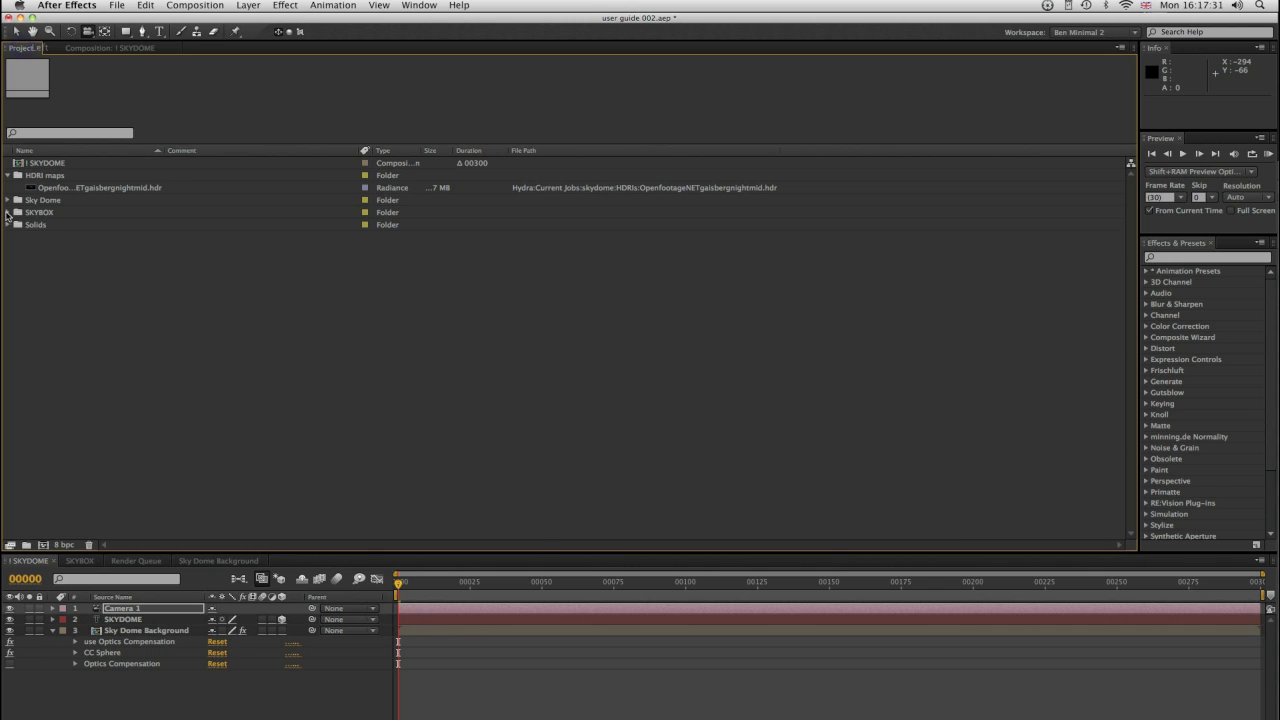
Add the SKYBOX BKGND composition as the uppermost layer of the Sky Dome Background composition
click(7, 213)
click(8, 200)
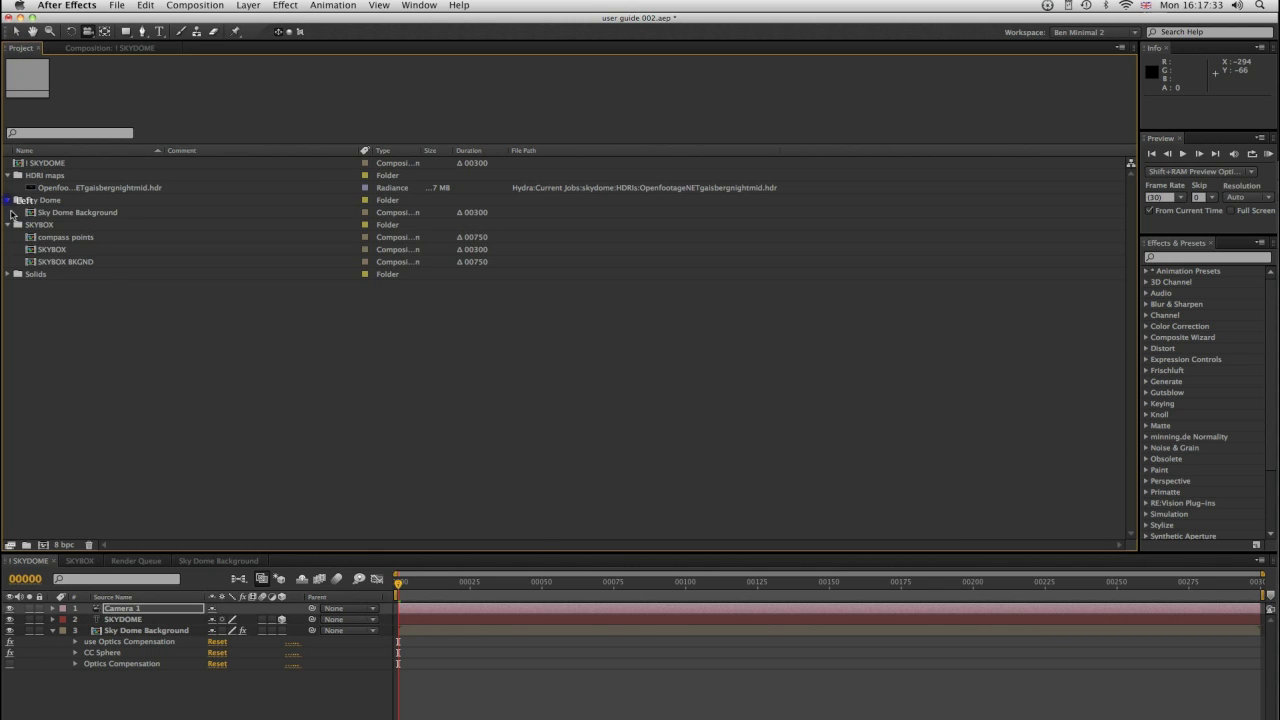
double_click(50, 212)
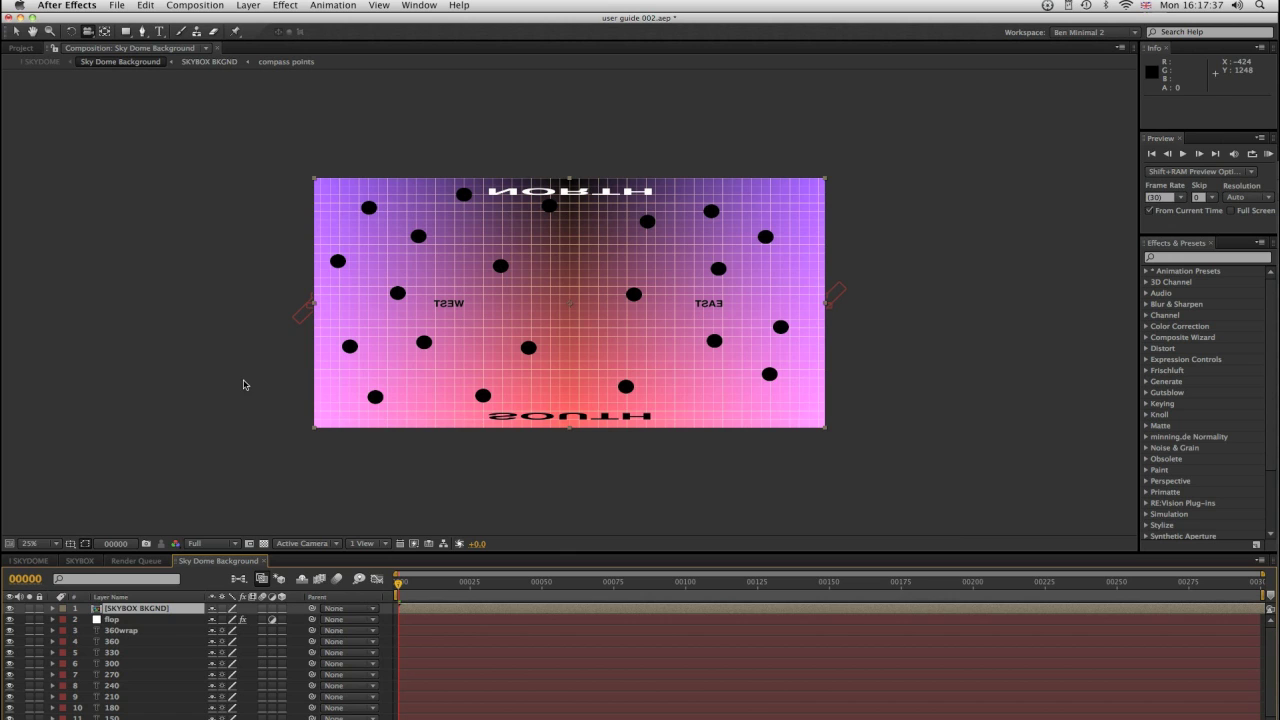
Return to the SKYDOME composition and orbit Camera 1 around the title to about 335, 331, -1223
click(44, 563)
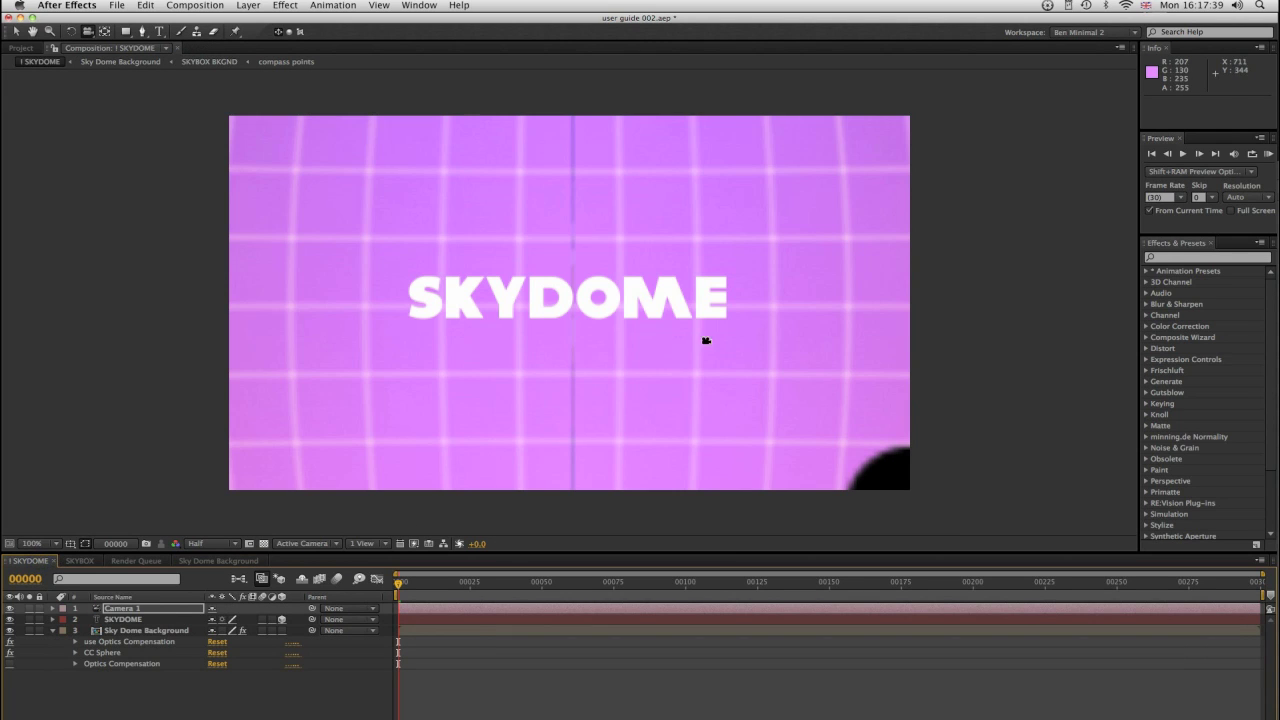
drag(628, 306, 630, 304)
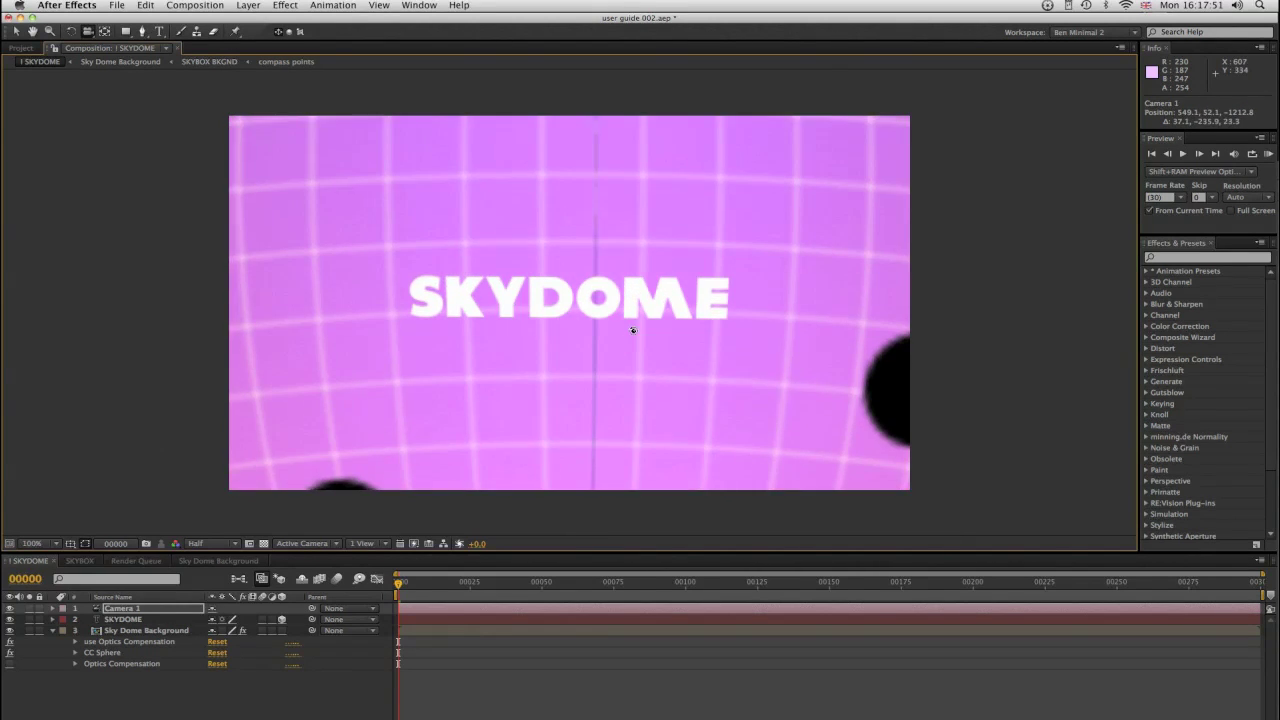
drag(489, 297, 665, 312)
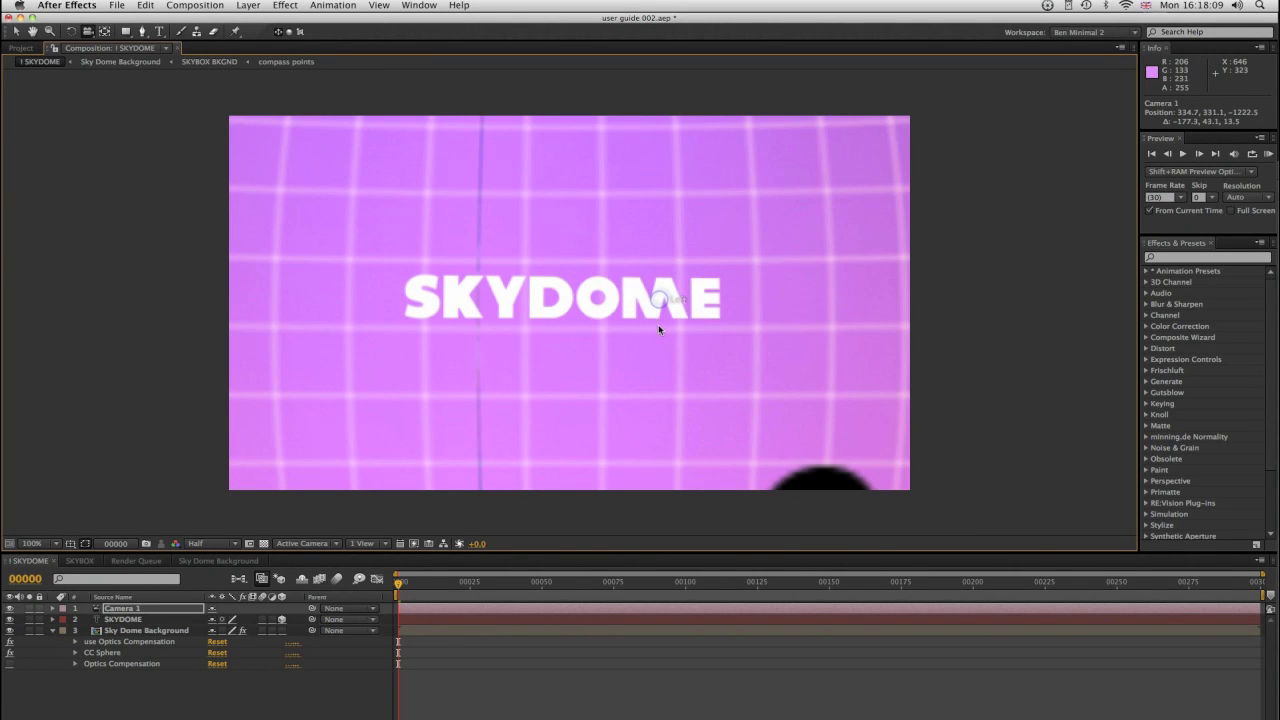
Rotate Camera 1 with Orientation at 357°, 8°, 3°, Y Rotation at -7° and Z Rotation at -6°
key(r)
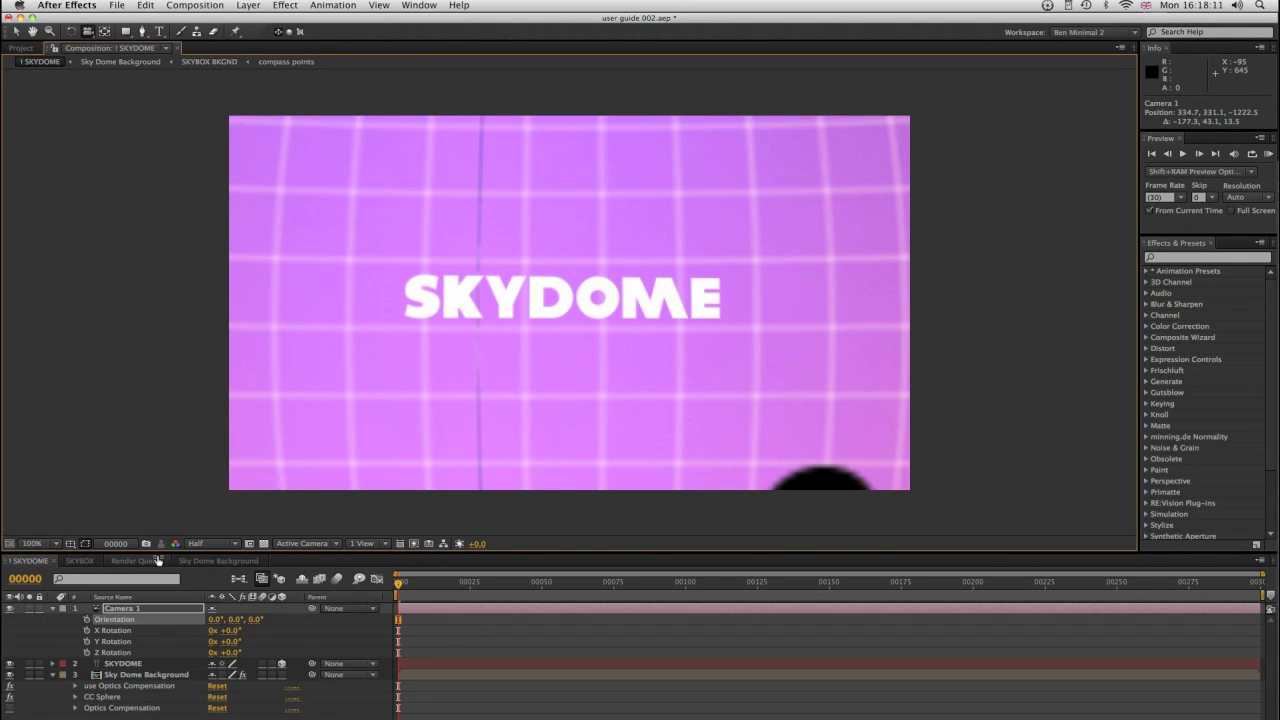
mouse_move(238, 619)
mouse_down()
mouse_move(250, 620)
mouse_move(215, 625)
mouse_move(244, 625)
mouse_up()
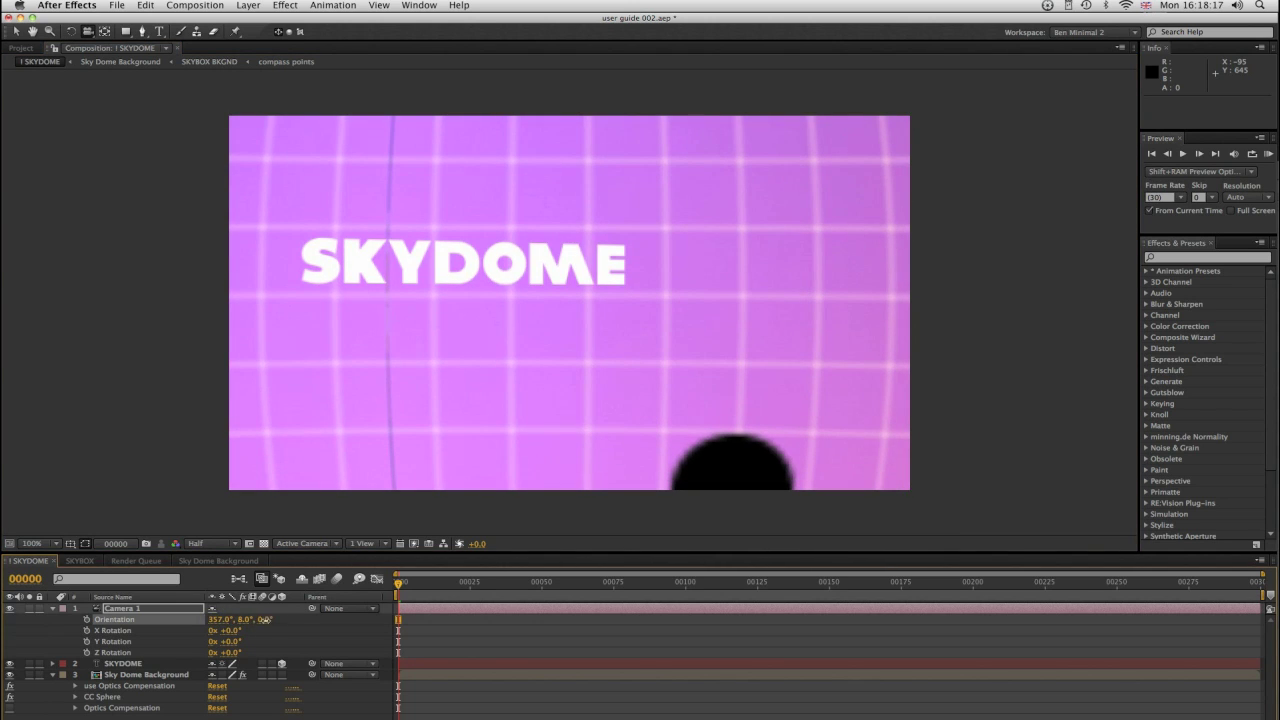
drag(237, 641, 280, 643)
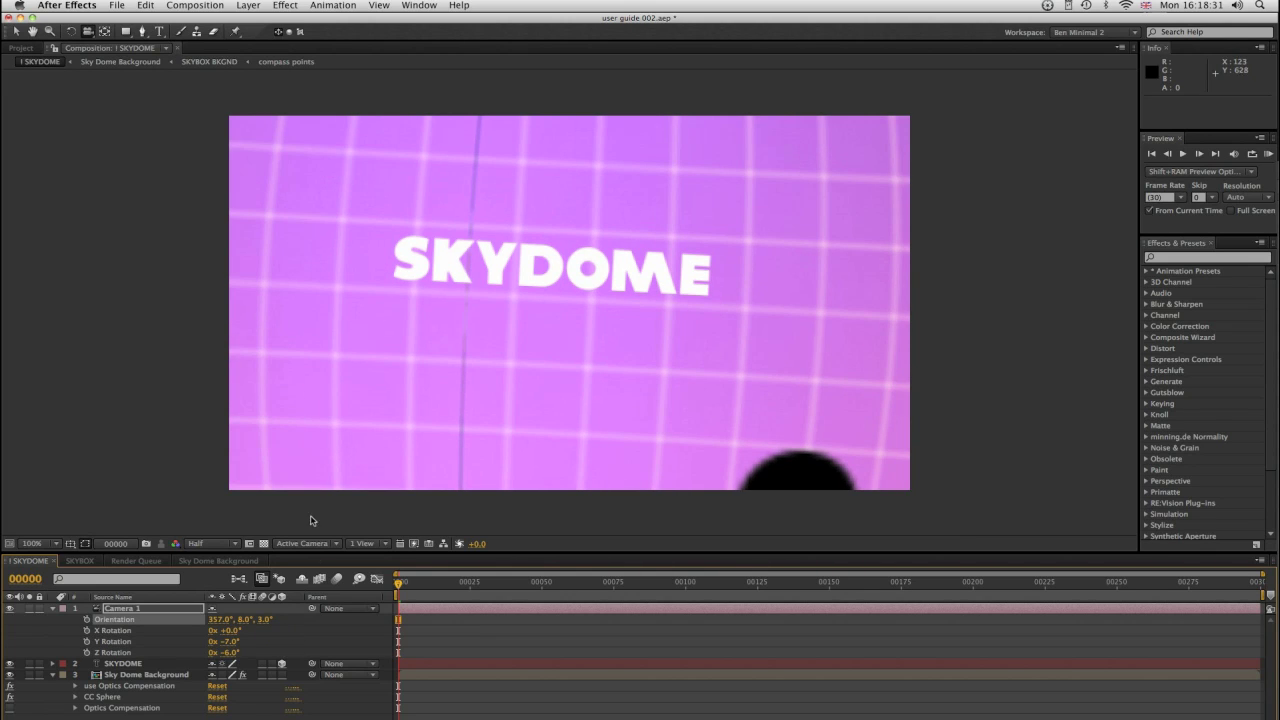
Review Camera 1's Auto-Orientation options, keeping Orient Towards Point of Interest, and try orbiting the camera
click(243, 5)
mouse_move(290, 136)
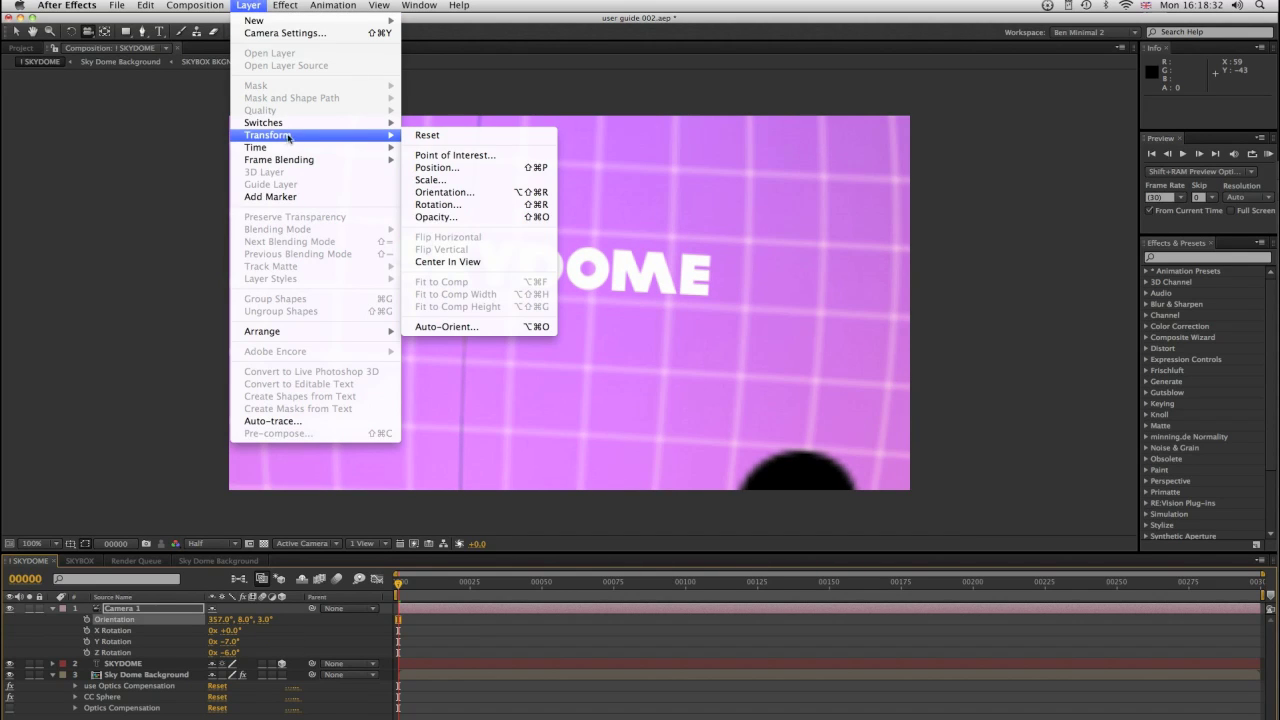
click(473, 328)
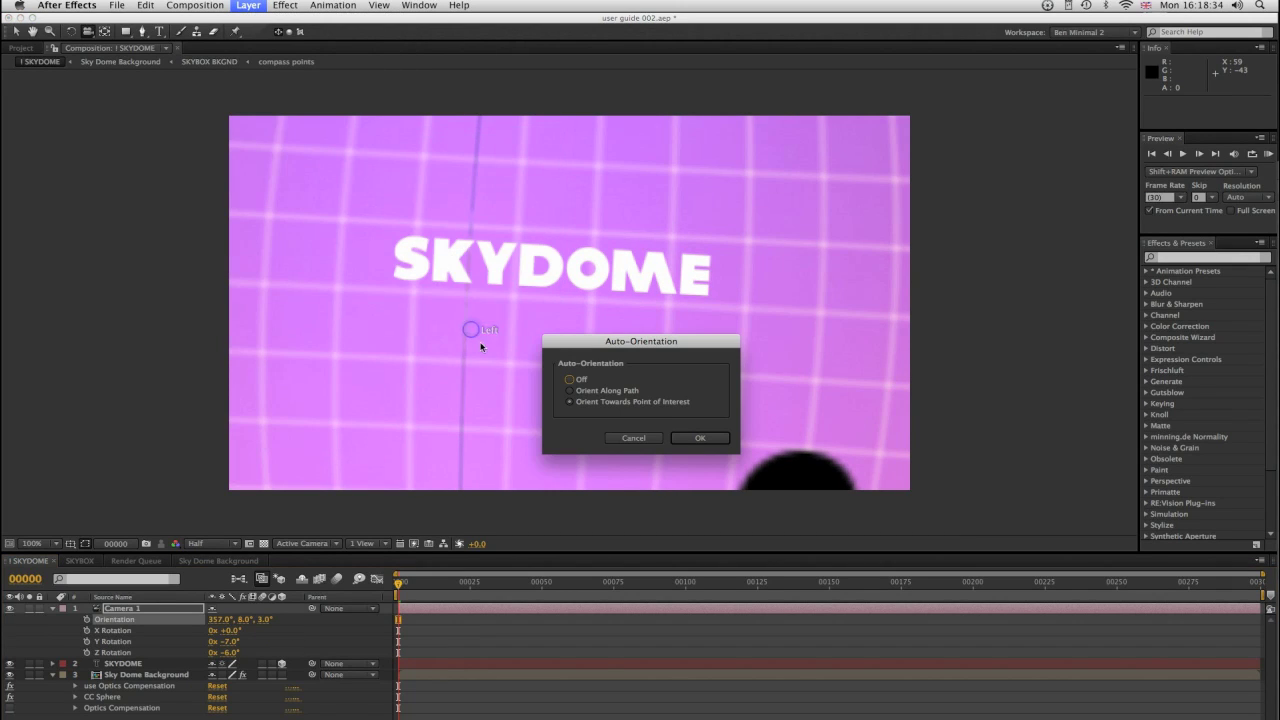
click(680, 440)
mouse_move(606, 286)
mouse_down()
mouse_move(603, 206)
mouse_move(554, 311)
mouse_move(703, 309)
mouse_move(589, 297)
mouse_move(600, 291)
mouse_move(597, 306)
mouse_up()
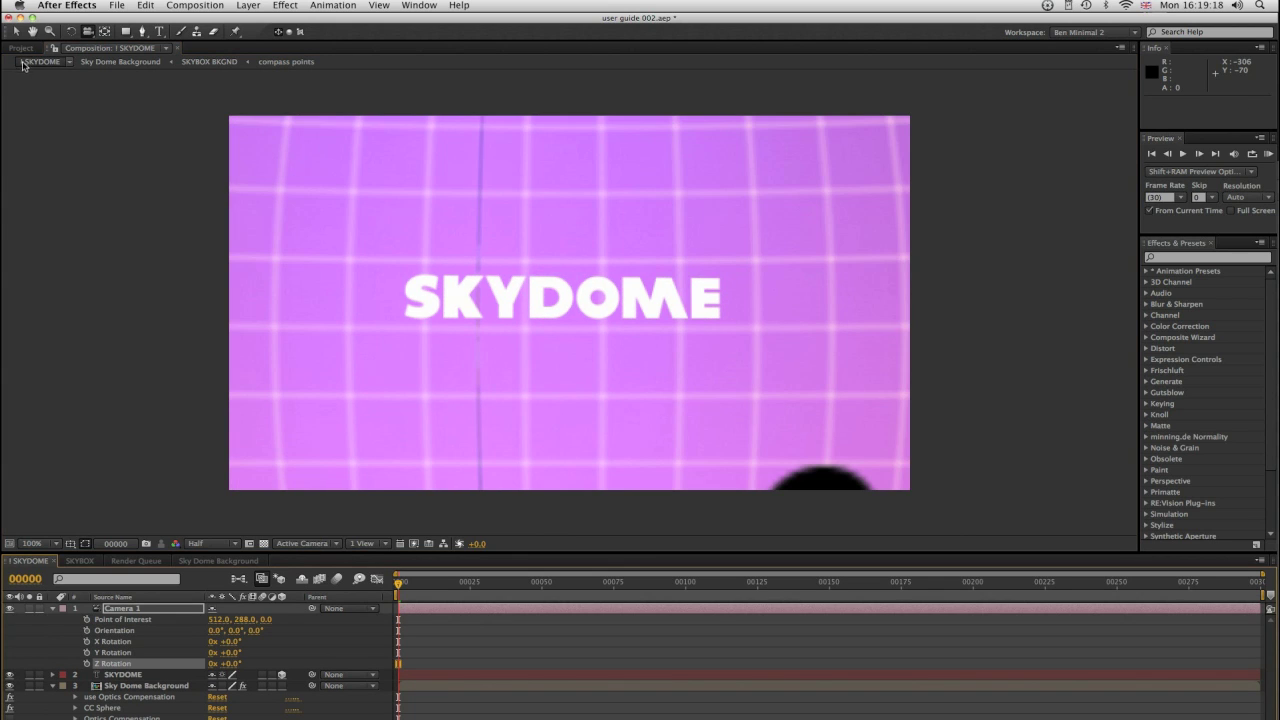
Add OpenfootageNETgaisbergnightmid.hdr to the Sky Dome Background composition beneath the flop layer and hide the SKYBOX BKGND layer
click(20, 48)
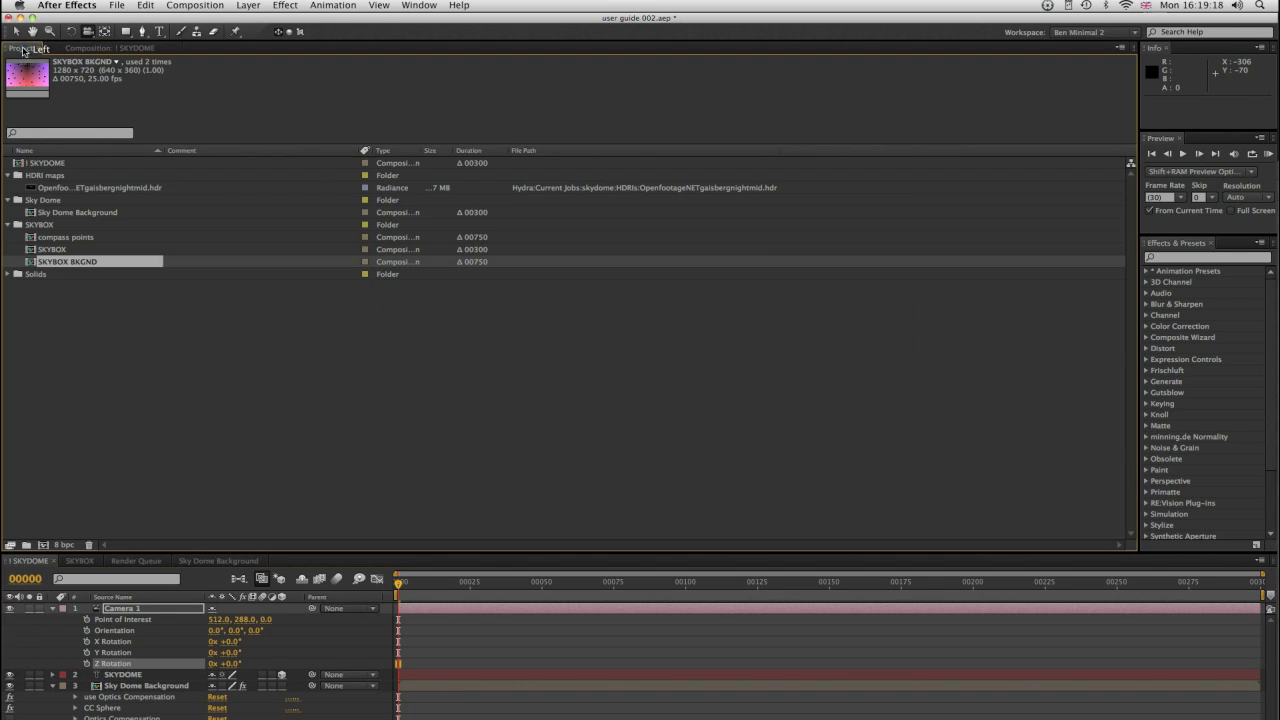
click(10, 225)
click(8, 200)
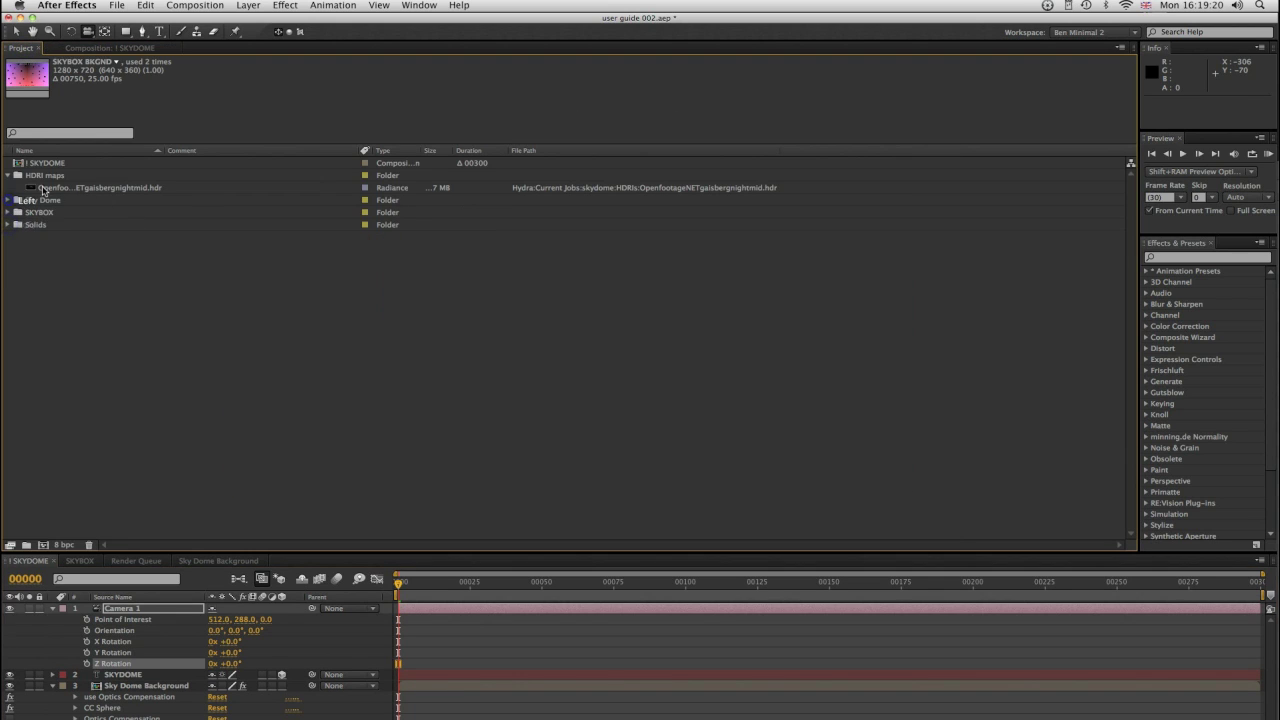
click(60, 187)
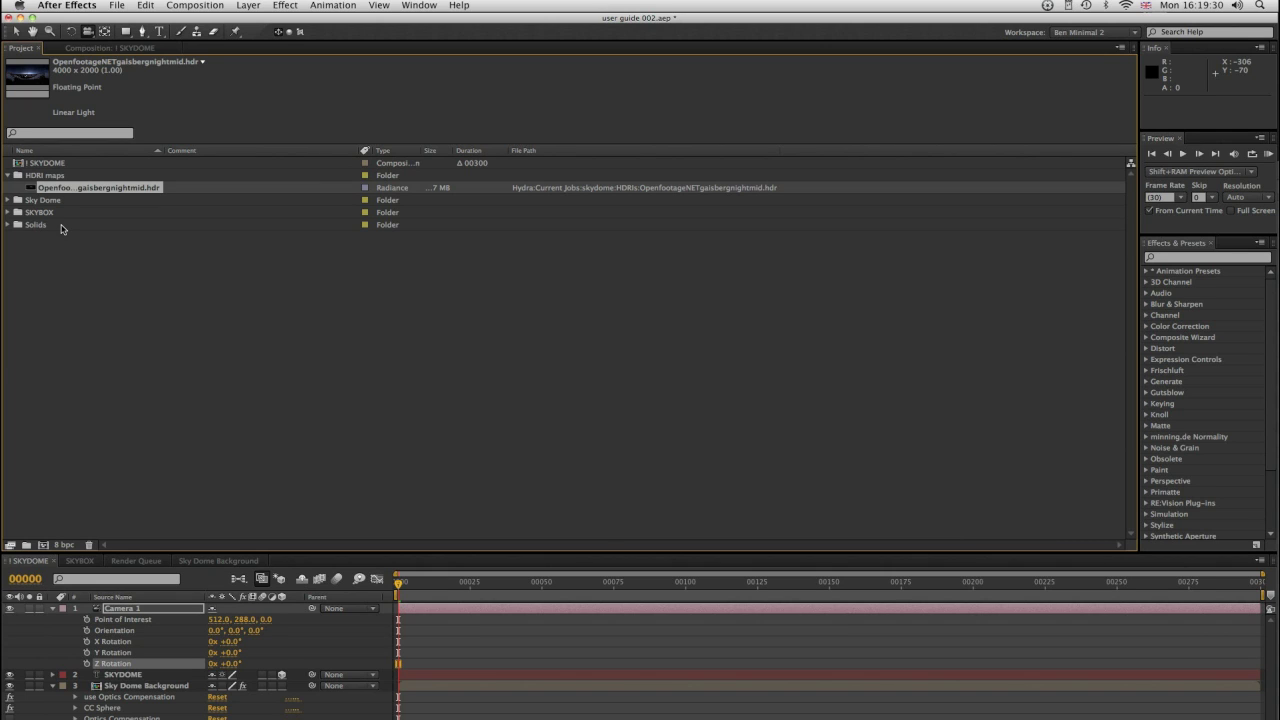
click(8, 201)
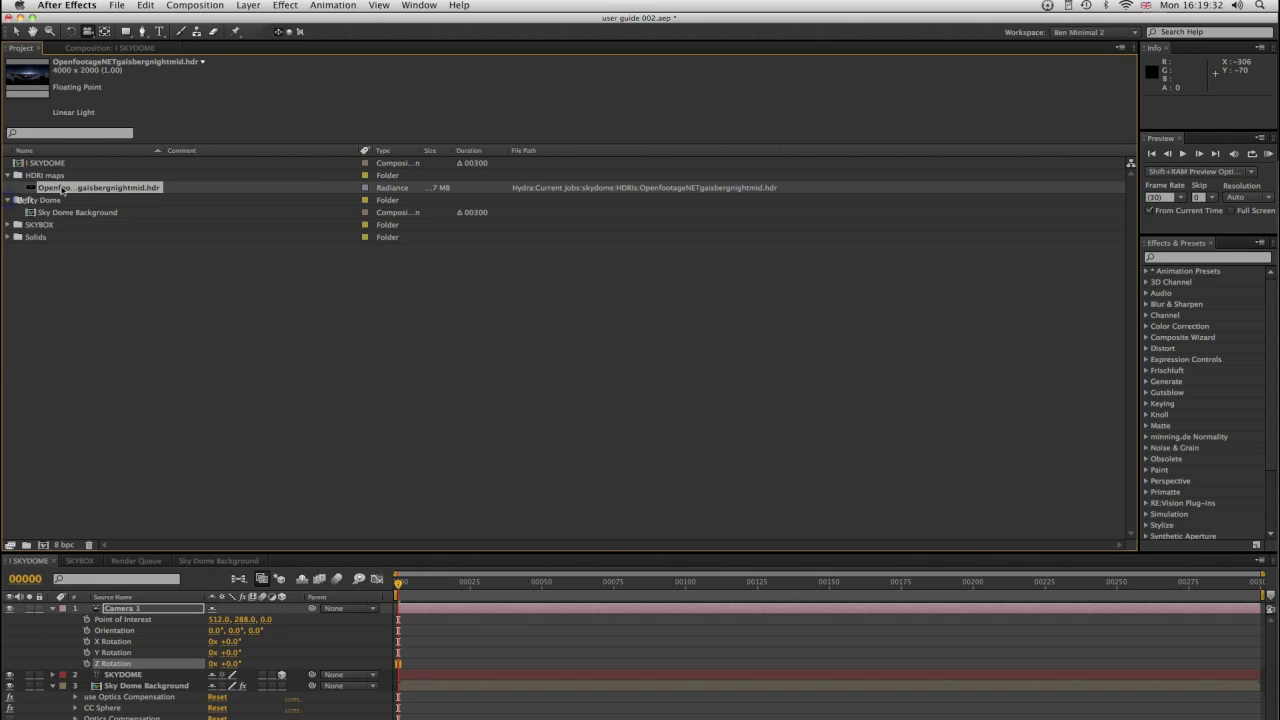
double_click(71, 213)
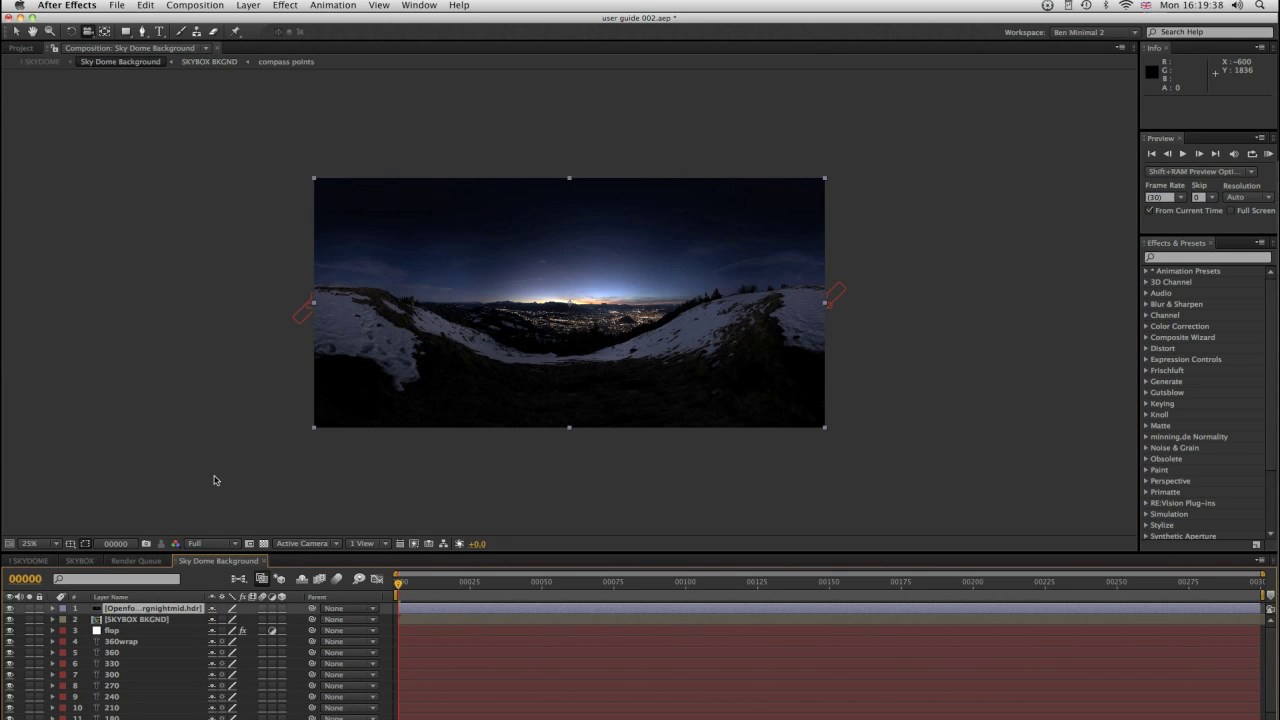
click(28, 622)
drag(127, 621, 115, 627)
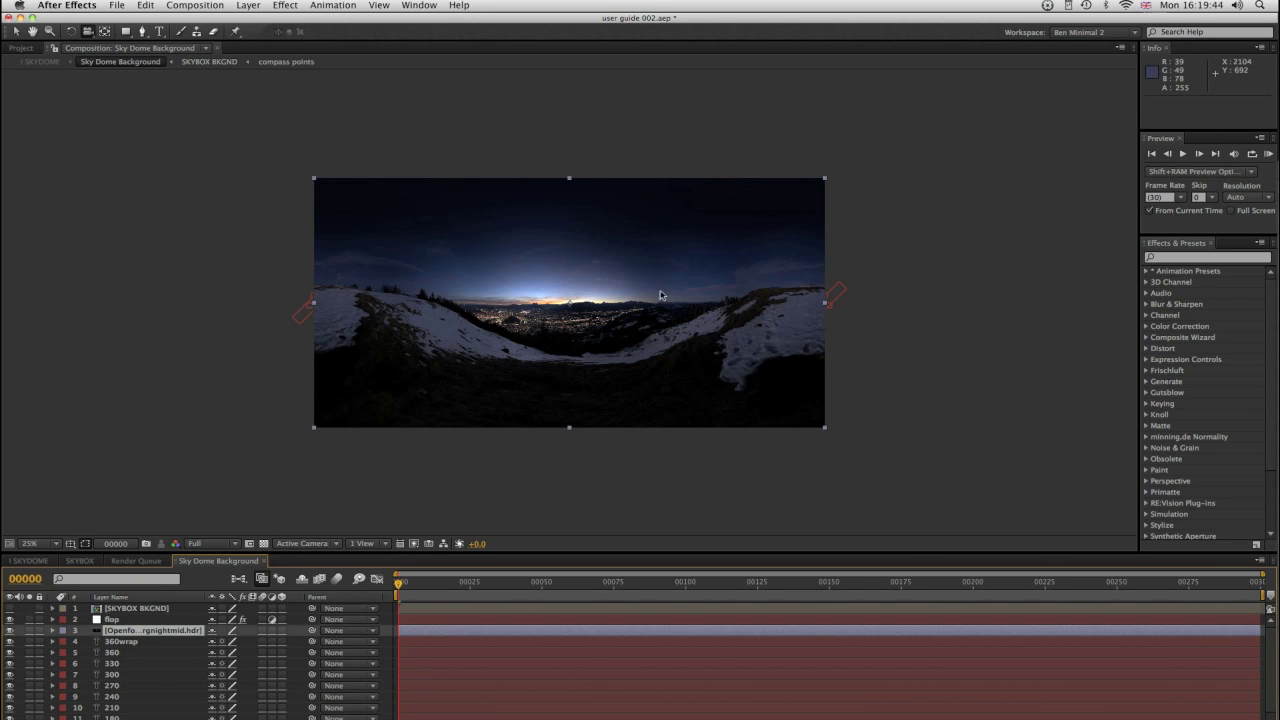
Return to SKYDOME and orbit Camera 1 behind the title, to about 415, 218, 1230
click(38, 561)
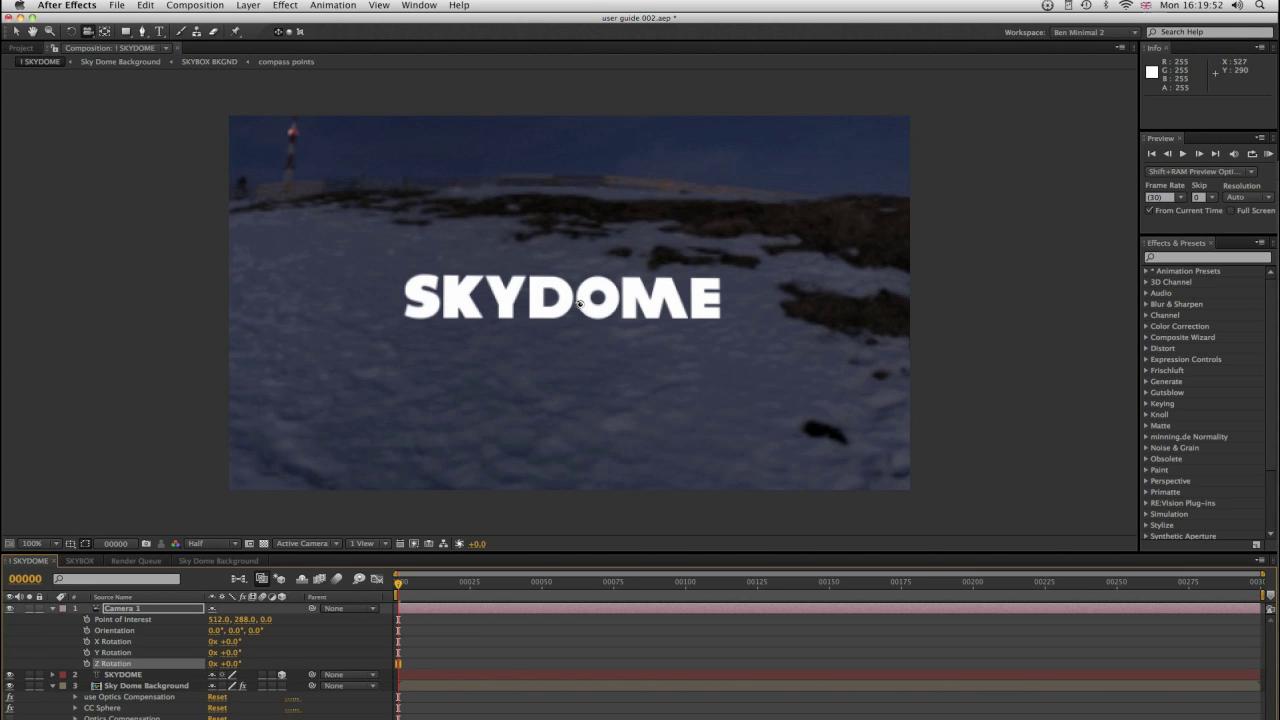
drag(579, 304, 78, 320)
Create an adjustment layer in the Sky Dome Background composition and apply the Offset effect to it
click(212, 561)
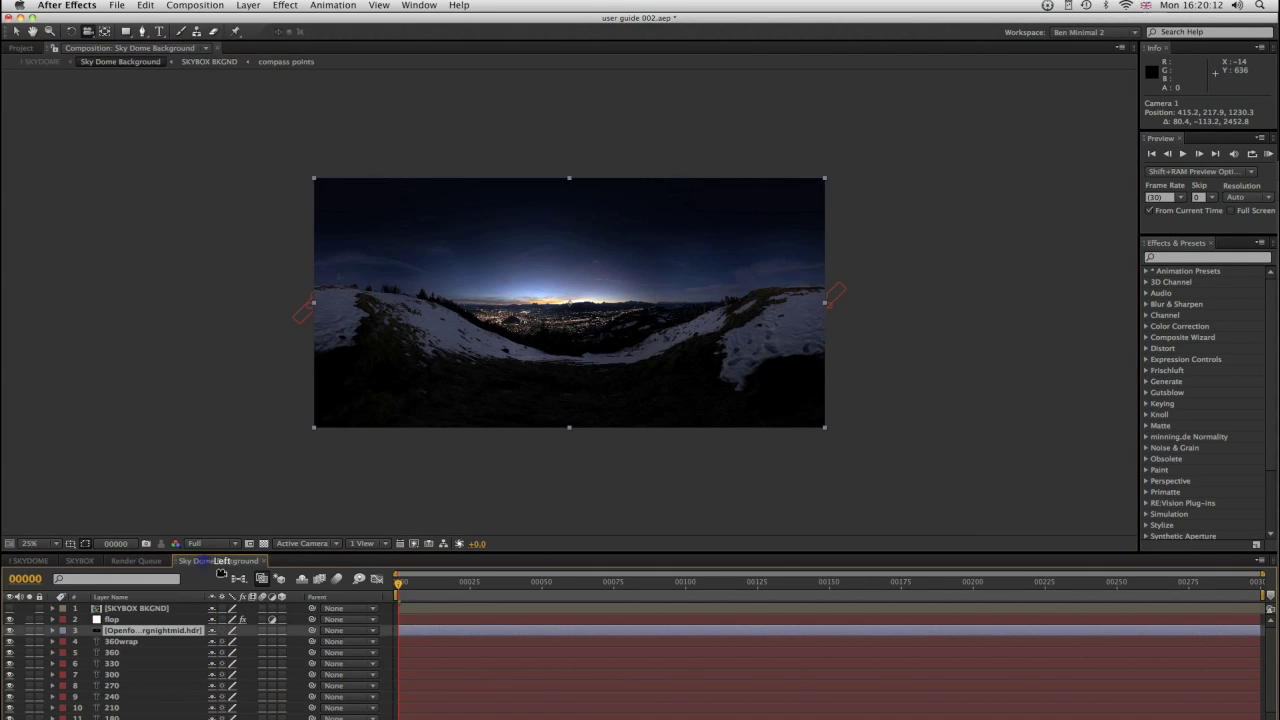
click(248, 5)
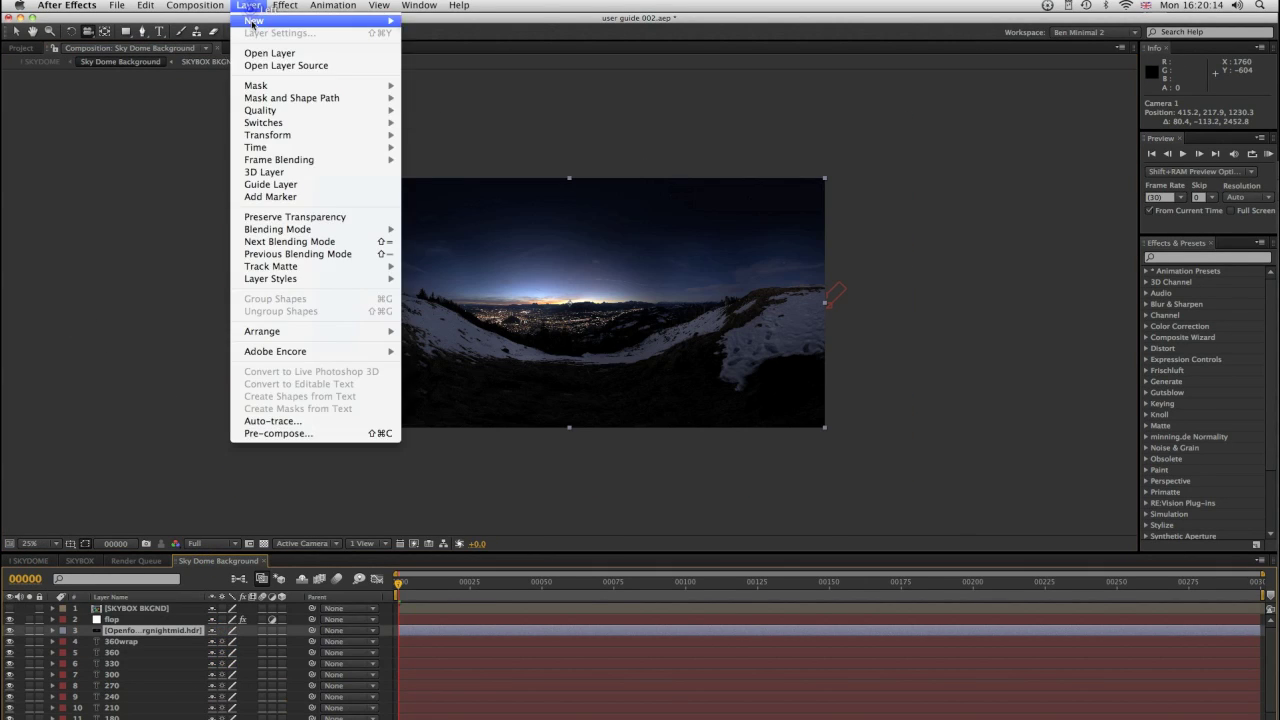
mouse_move(280, 22)
click(478, 100)
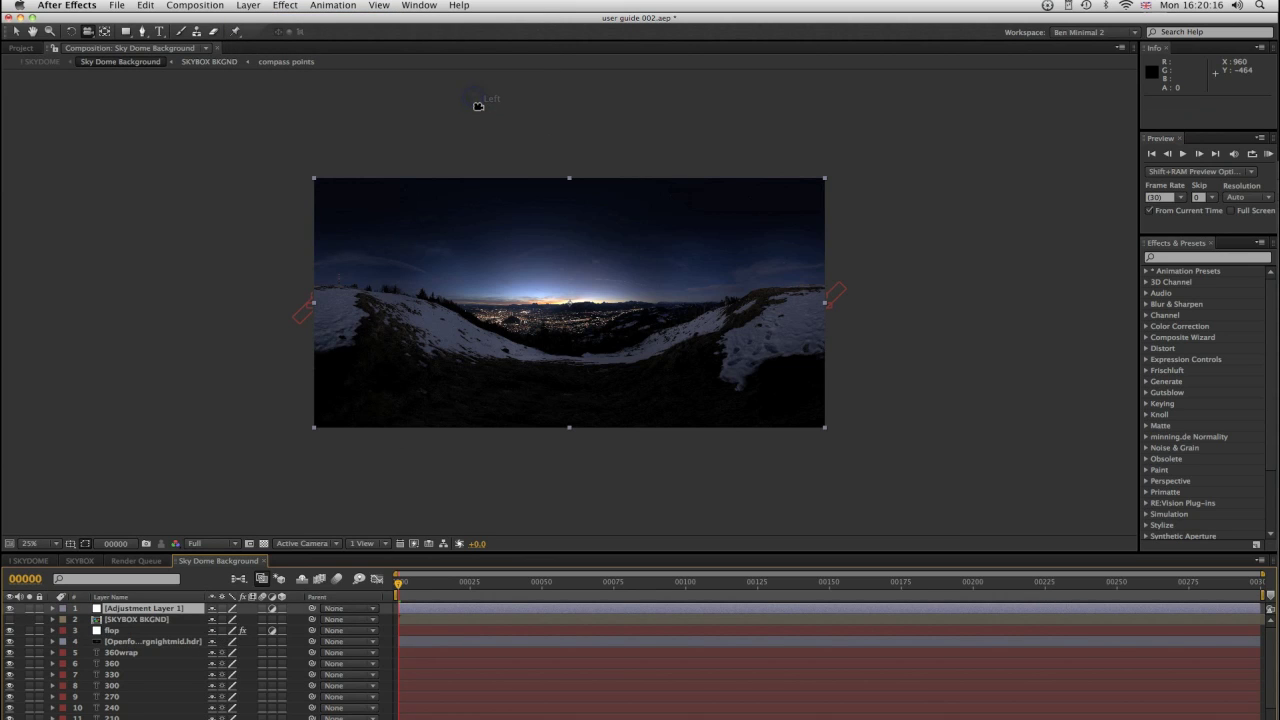
click(277, 7)
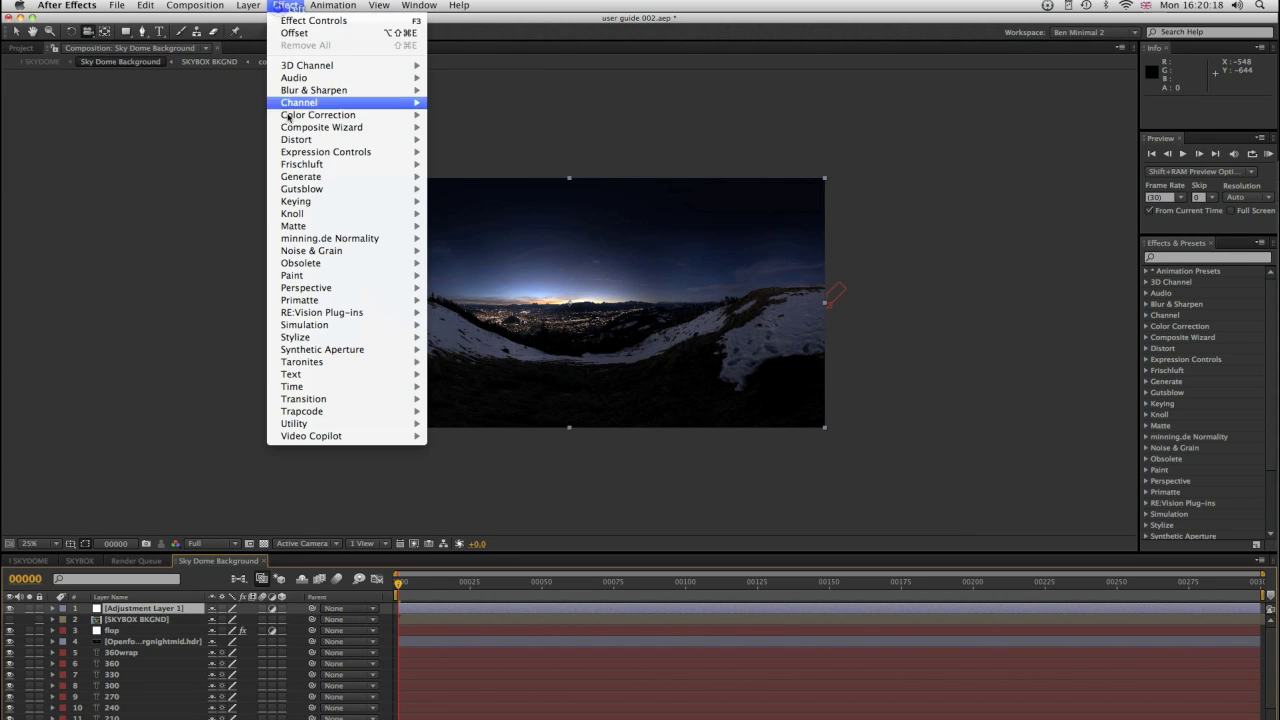
mouse_move(300, 139)
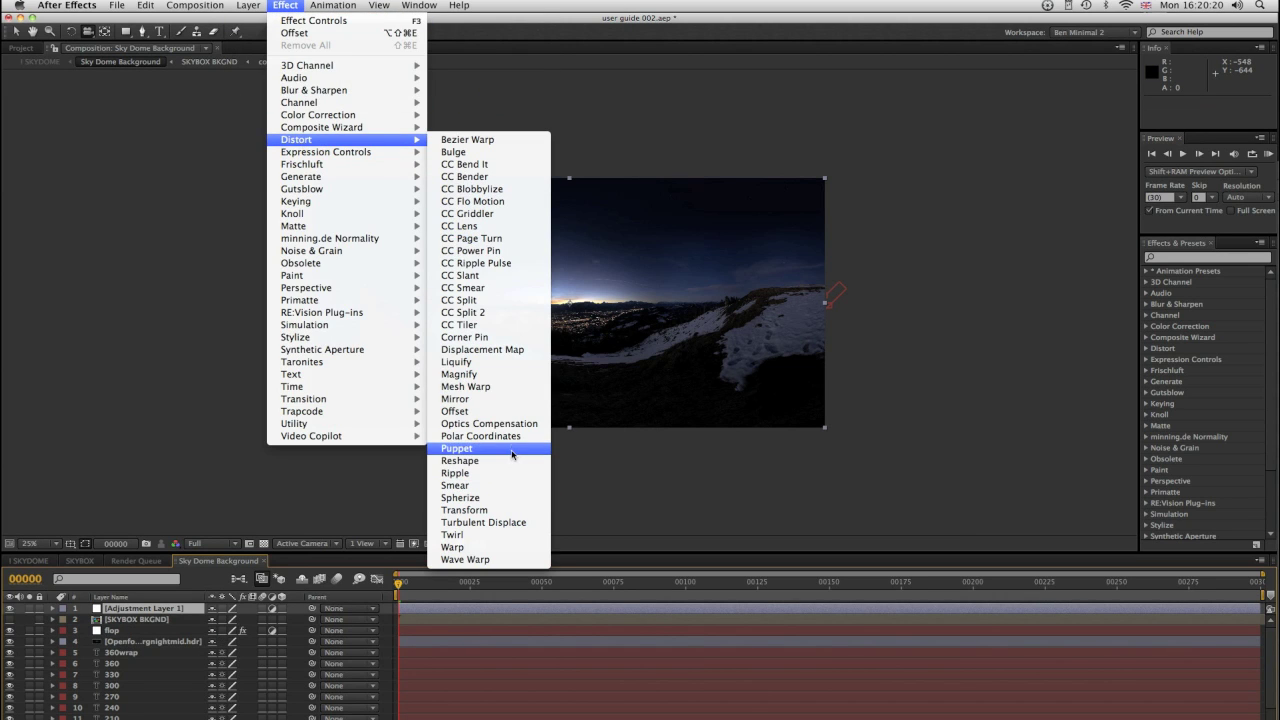
click(528, 422)
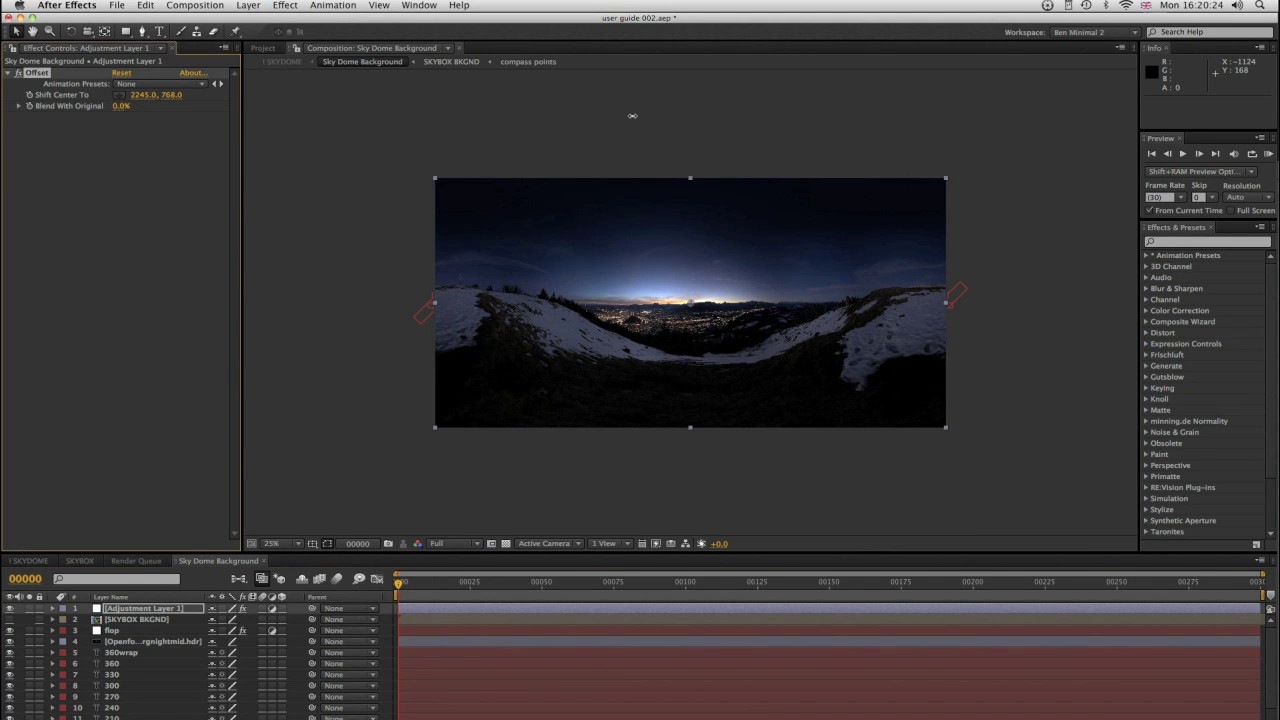
Shift the panorama horizontally by setting the Offset effect's Shift Center To to 2966, 768
drag(632, 116, 636, 117)
drag(812, 140, 812, 140)
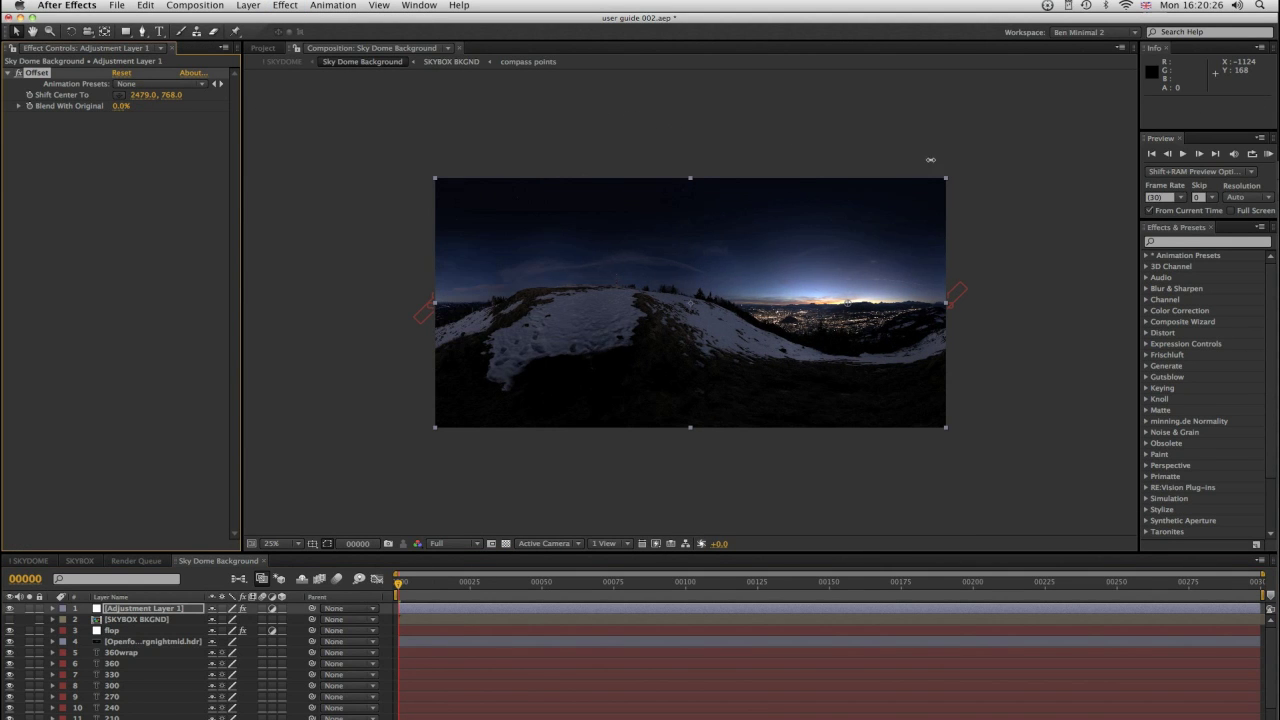
drag(1029, 167, 1040, 167)
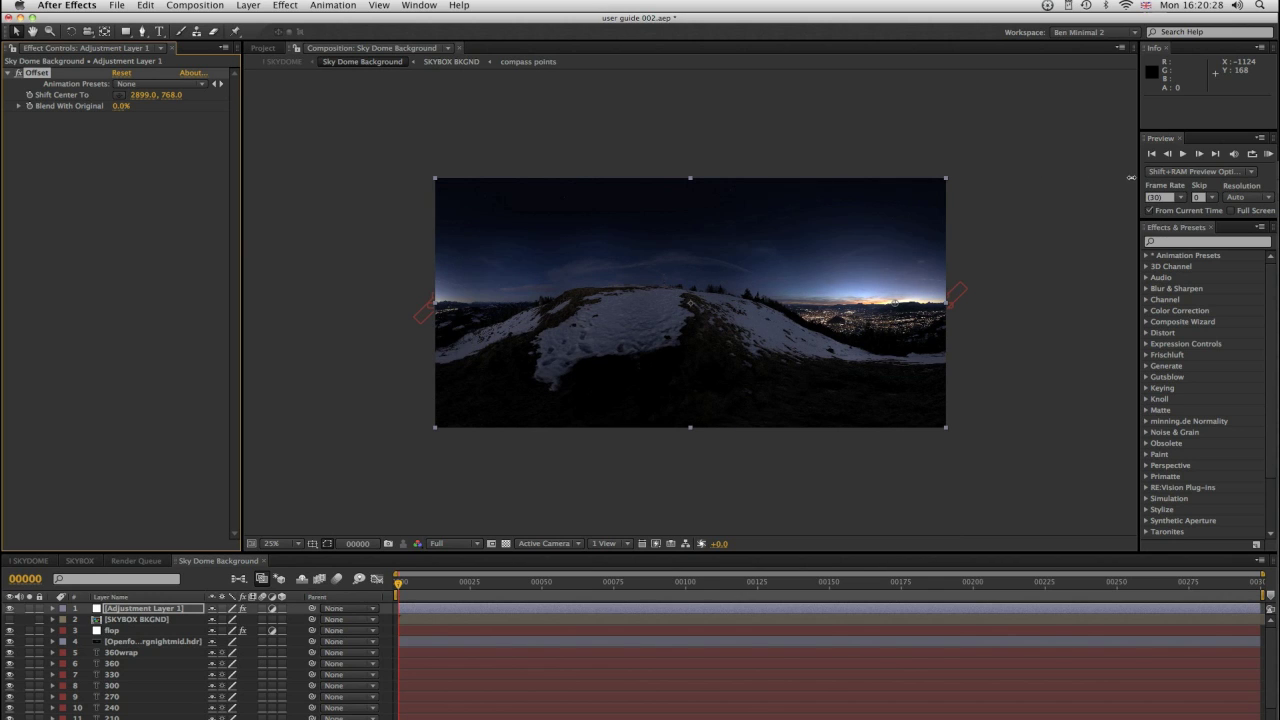
drag(1155, 187, 281, 90)
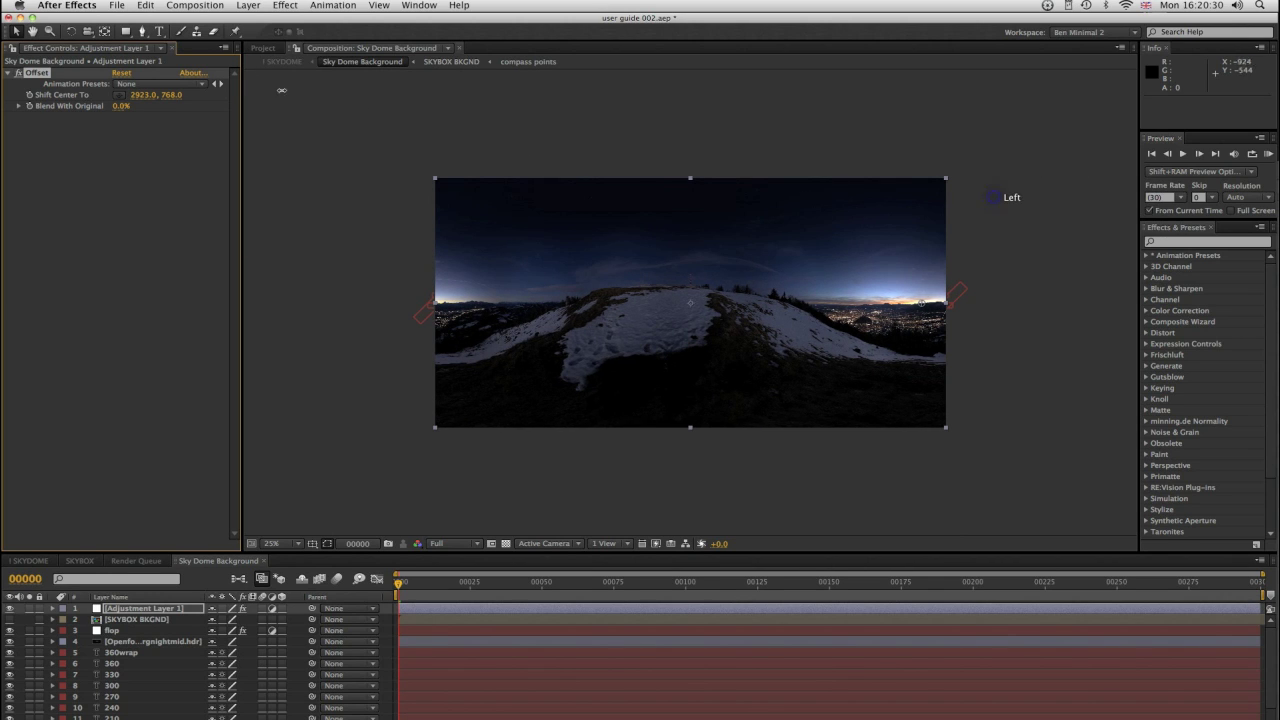
drag(160, 95, 169, 95)
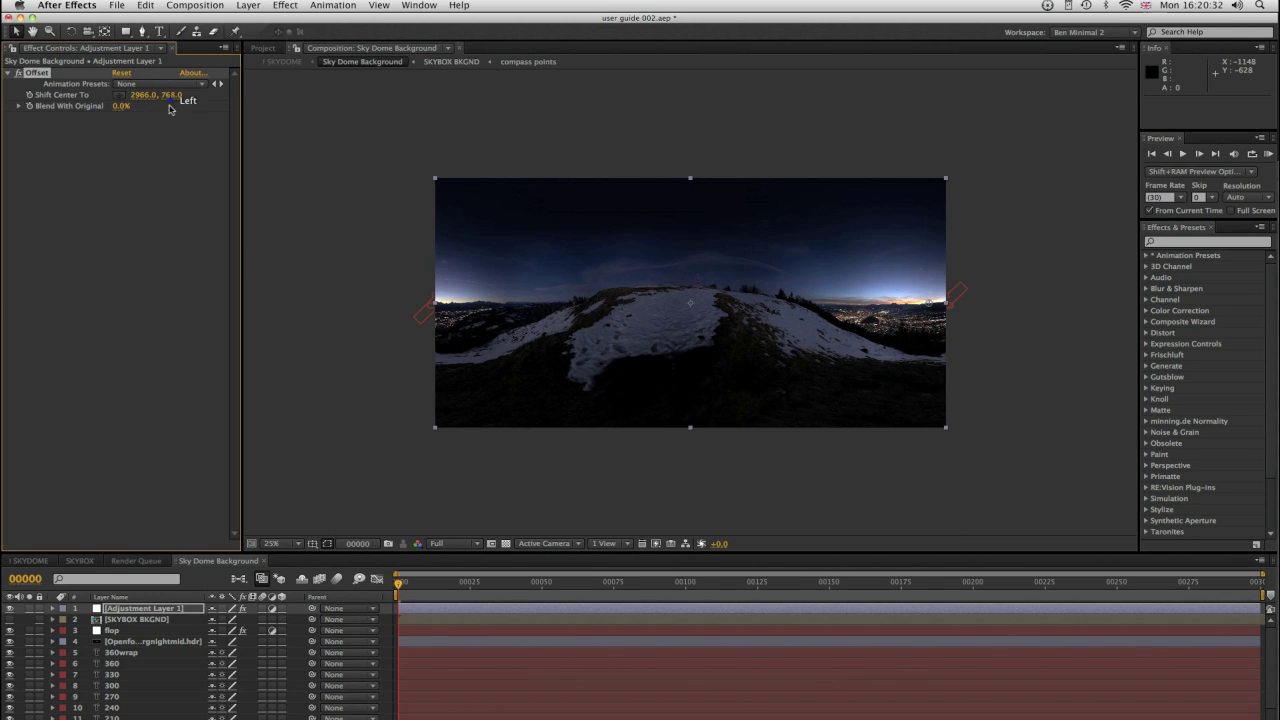
Return to SKYDOME and orbit Camera 1 to the front of the title, with the sunset and city lights behind it
click(30, 561)
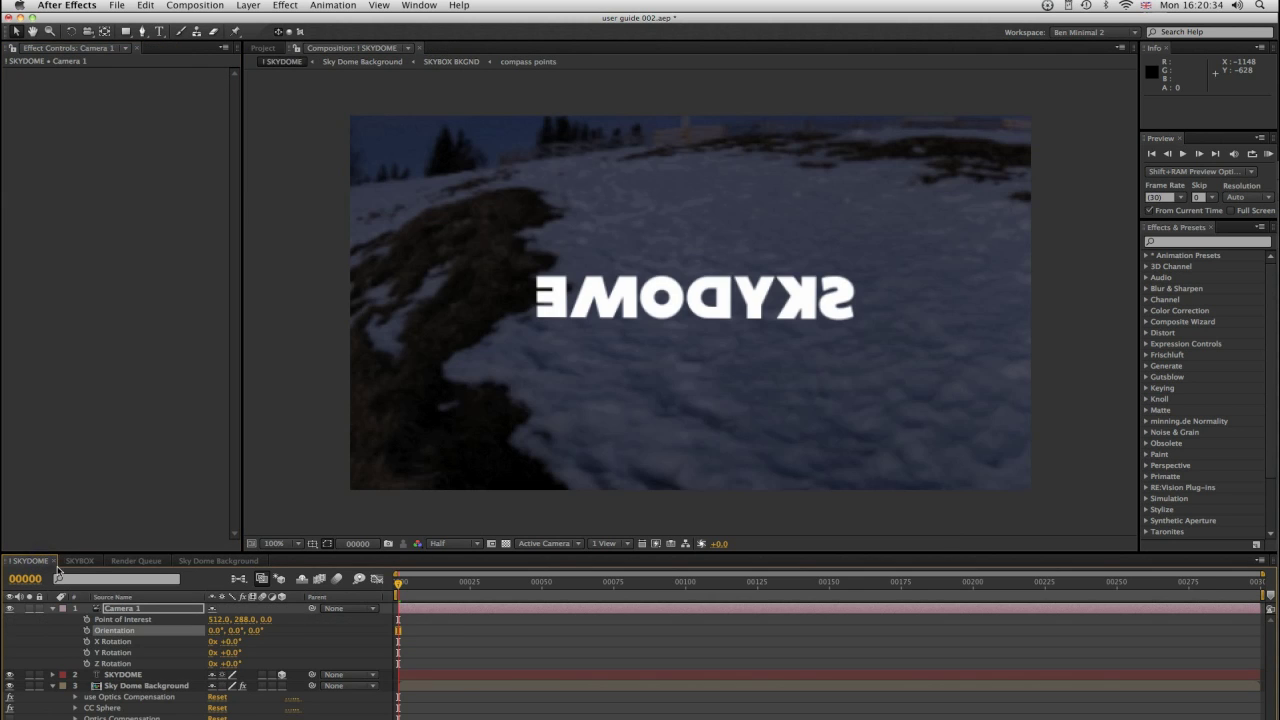
key(c)
click(671, 308)
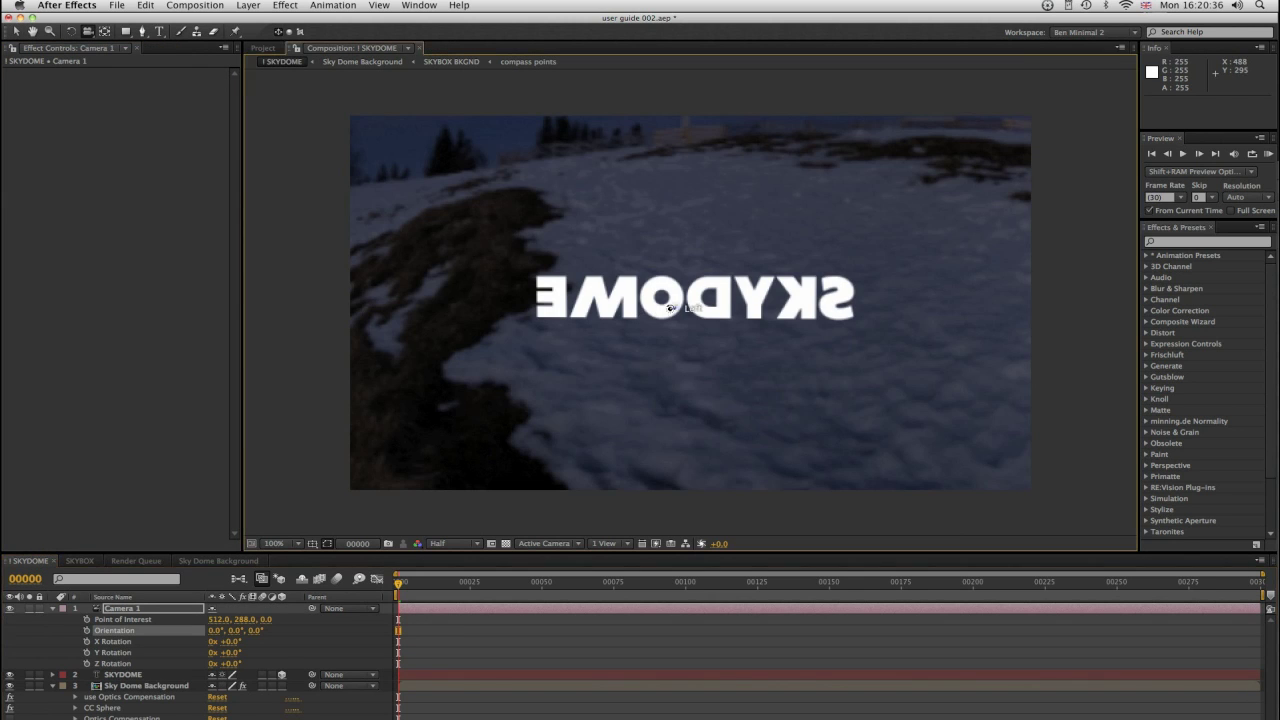
drag(671, 308, 229, 316)
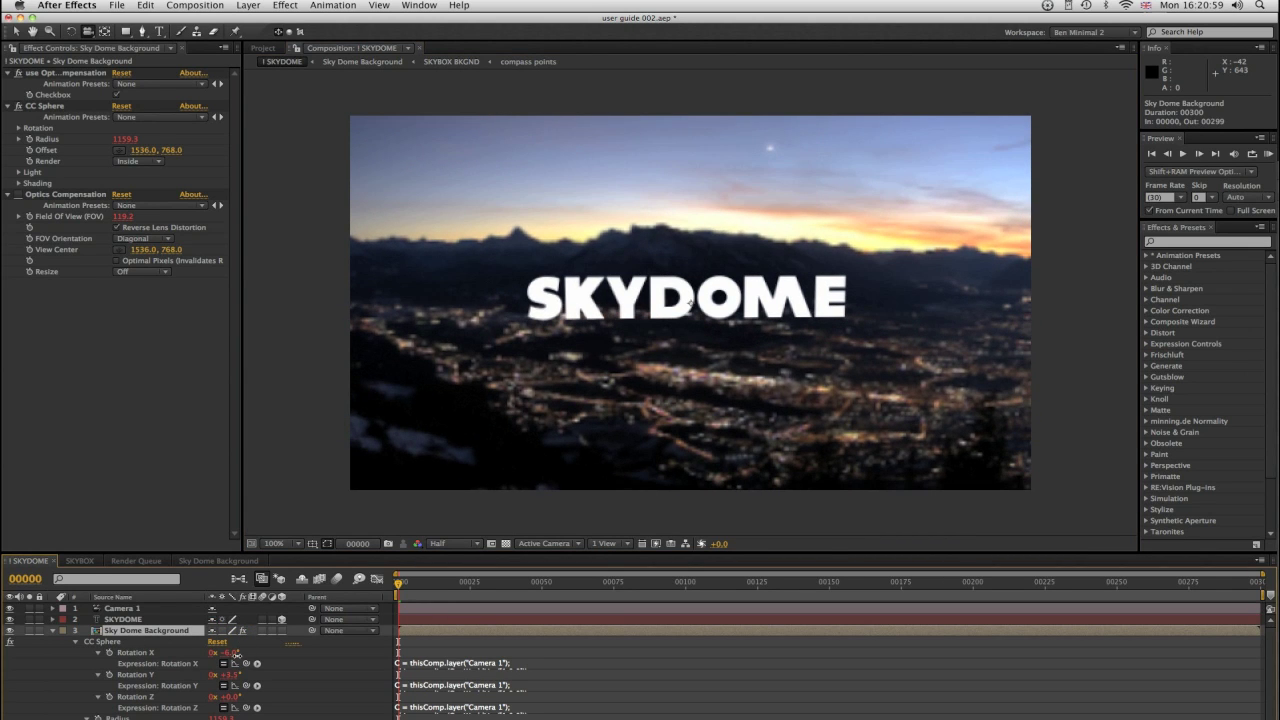
Raise the Sky Dome Background's CC Sphere Rotation X to 16°, orbit Camera 1, and set Rotation X to 1°
drag(236, 653, 243, 653)
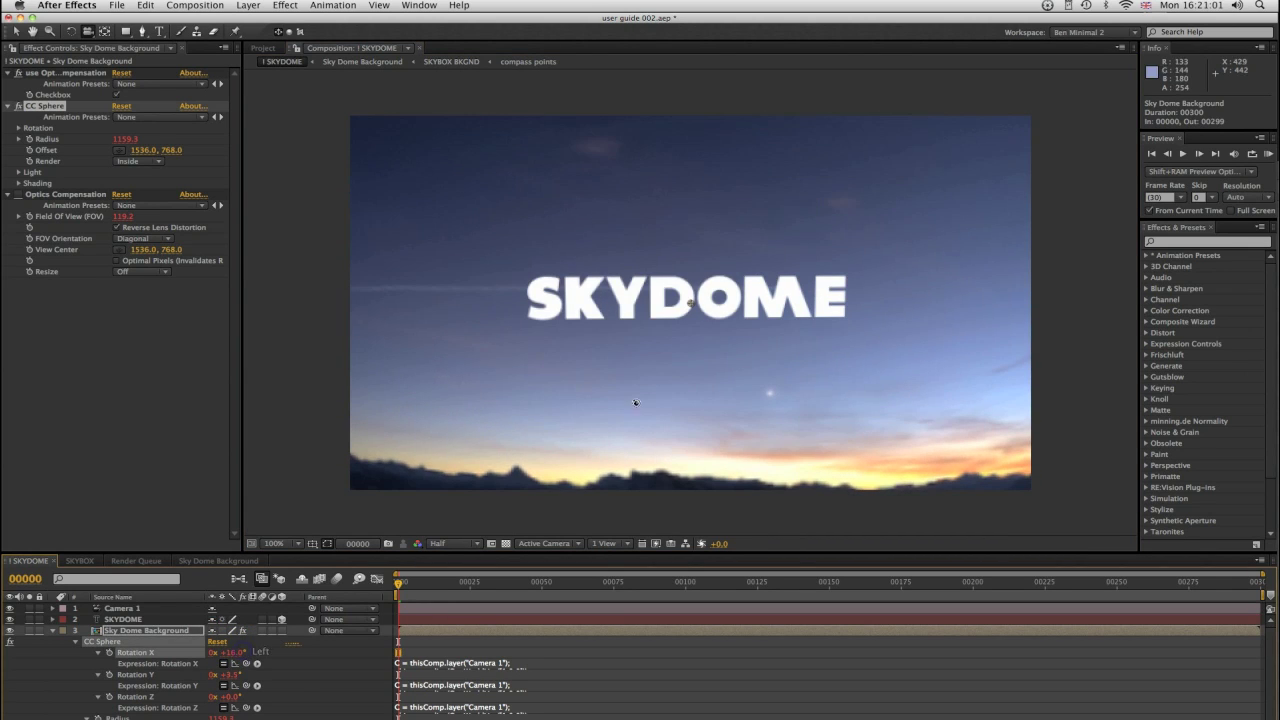
drag(635, 403, 770, 300)
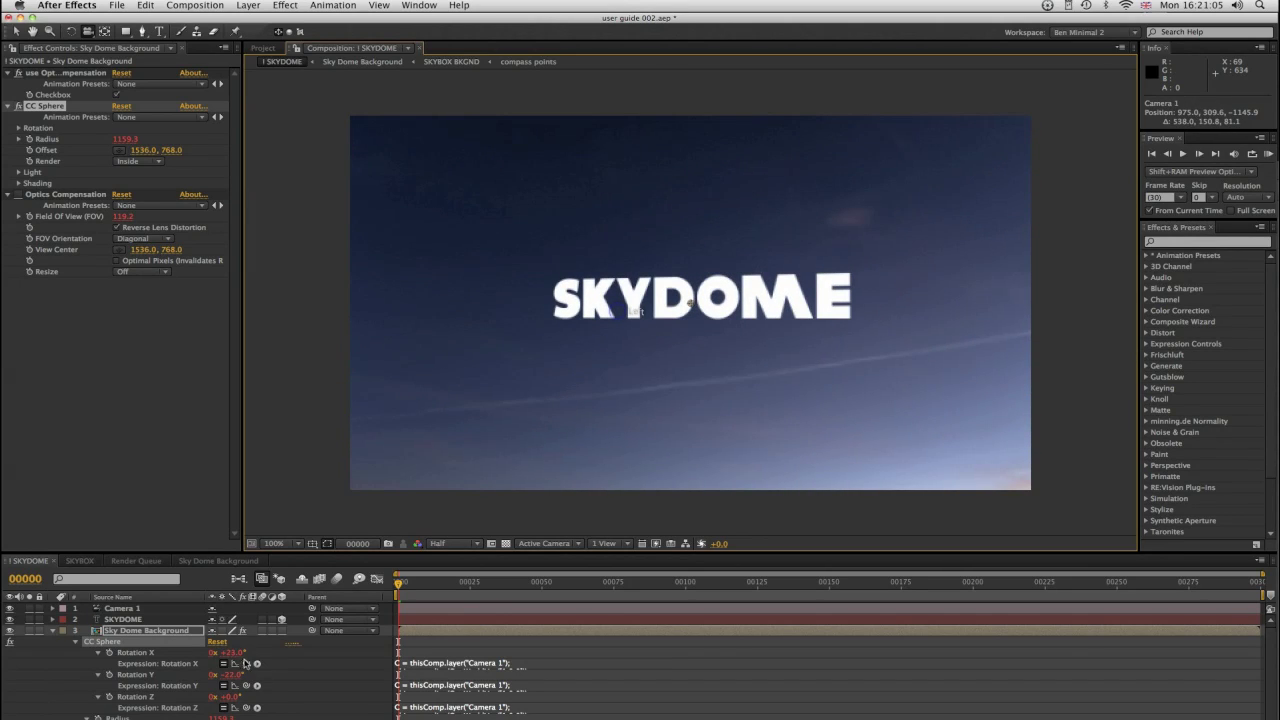
click(232, 652)
text(1)
key(Return)
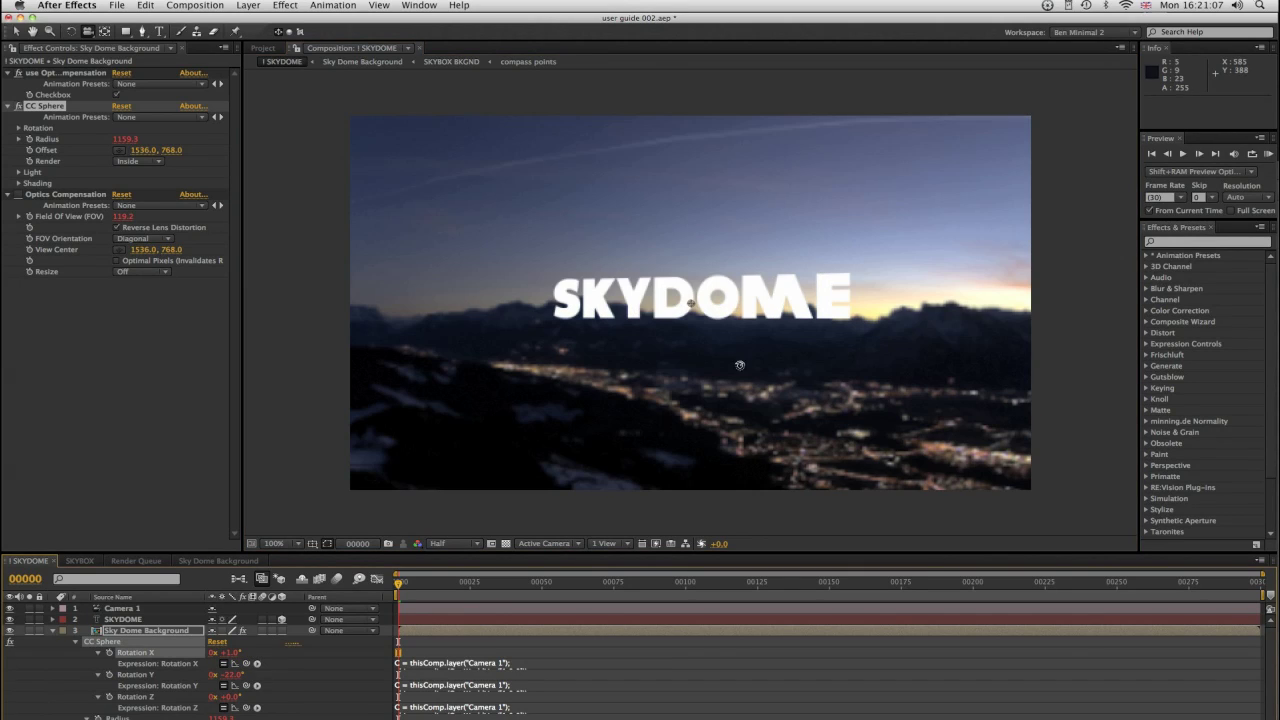
Orbit Camera 1 to about 475, 105, -1222 and collapse the Sky Dome Background layer's properties
mouse_move(740, 366)
mouse_down()
mouse_move(630, 288)
mouse_move(790, 331)
mouse_move(742, 306)
mouse_move(718, 359)
mouse_up()
key(u)
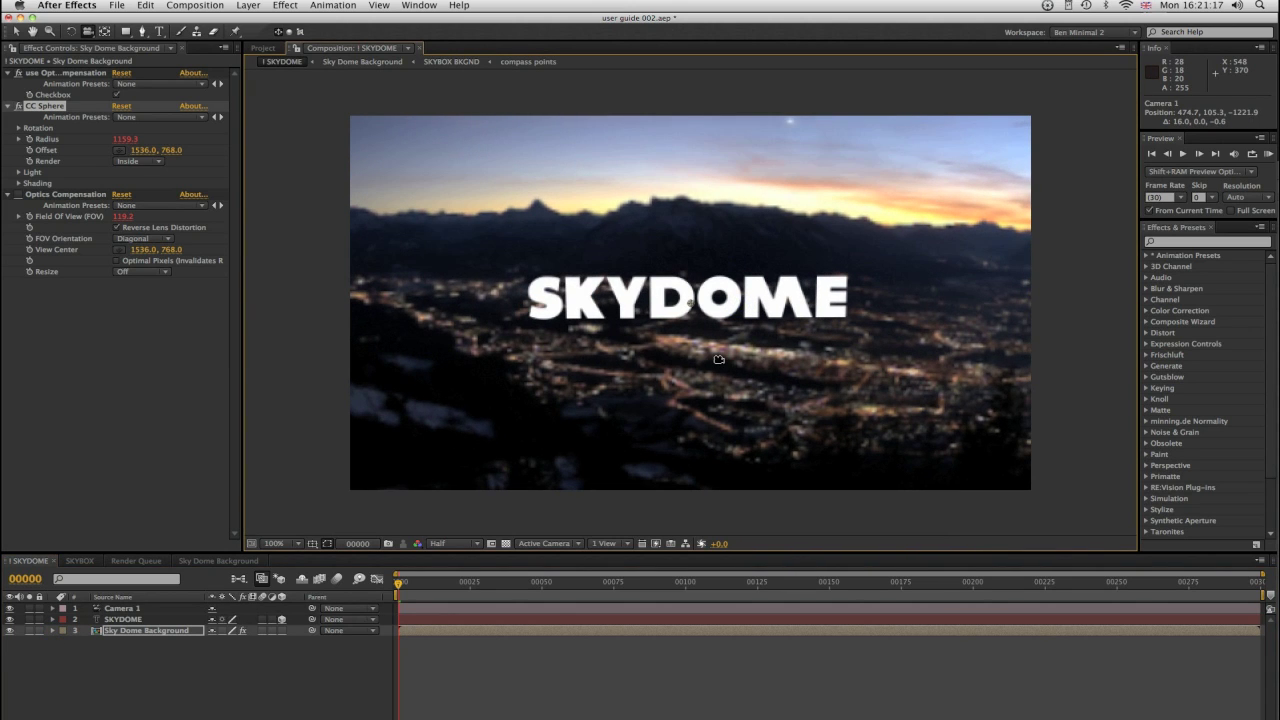